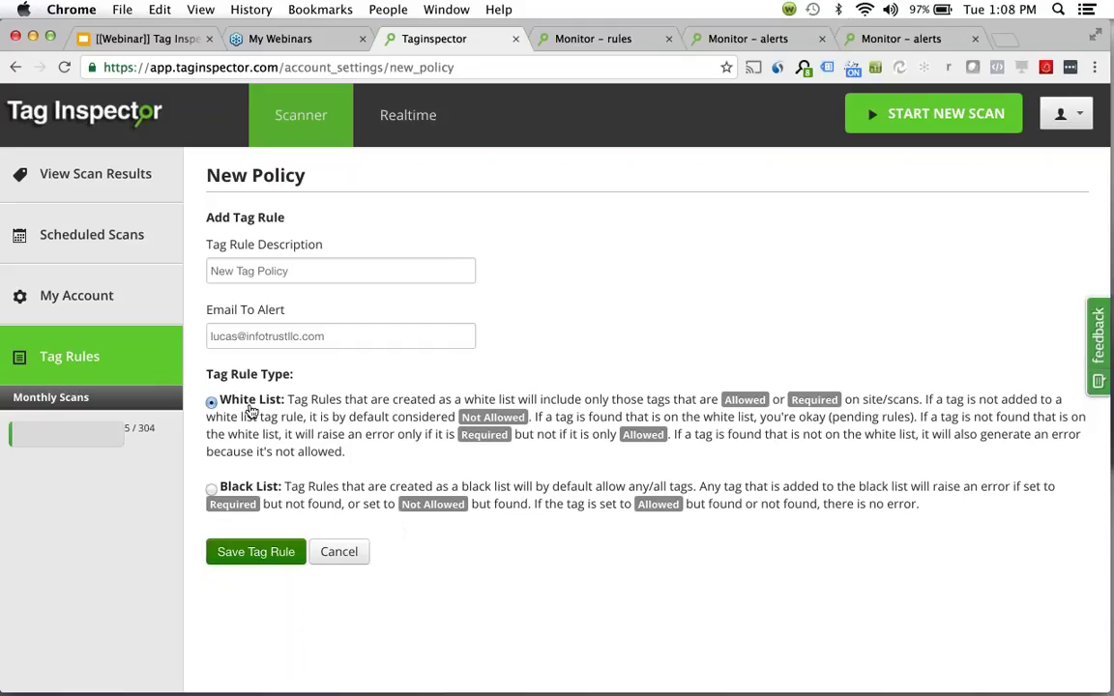
# Save the white list tag rule and add a condition setting Google Universal Analytics (analytics.js) to Allowed.
pyautogui.click(240, 559)
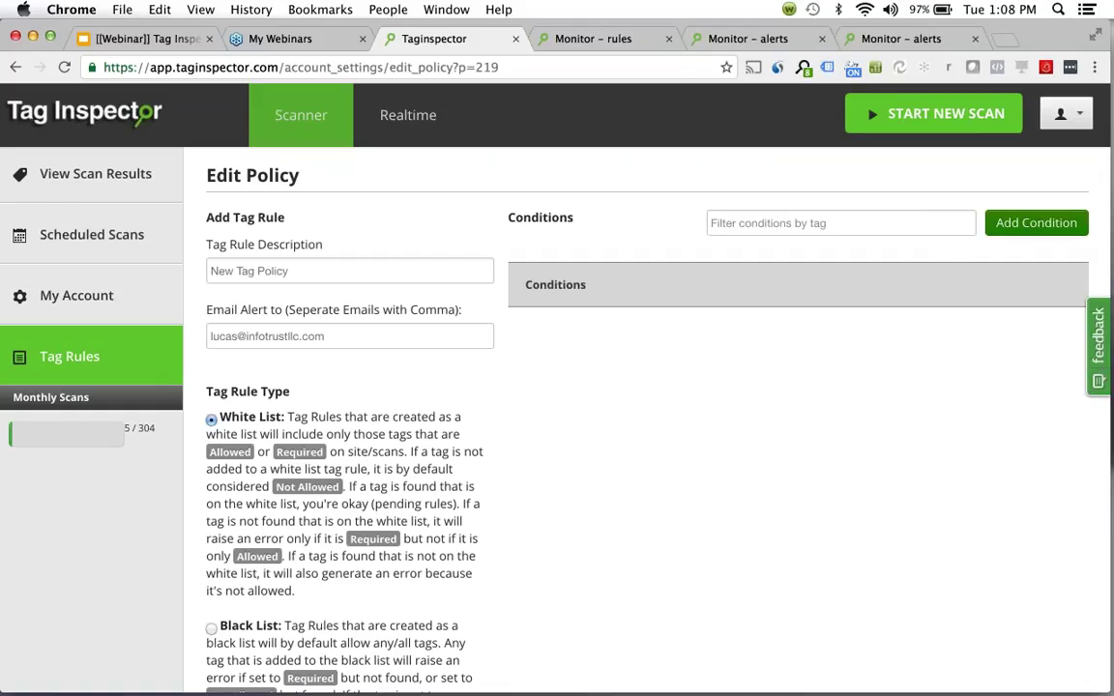
pyautogui.click(1018, 225)
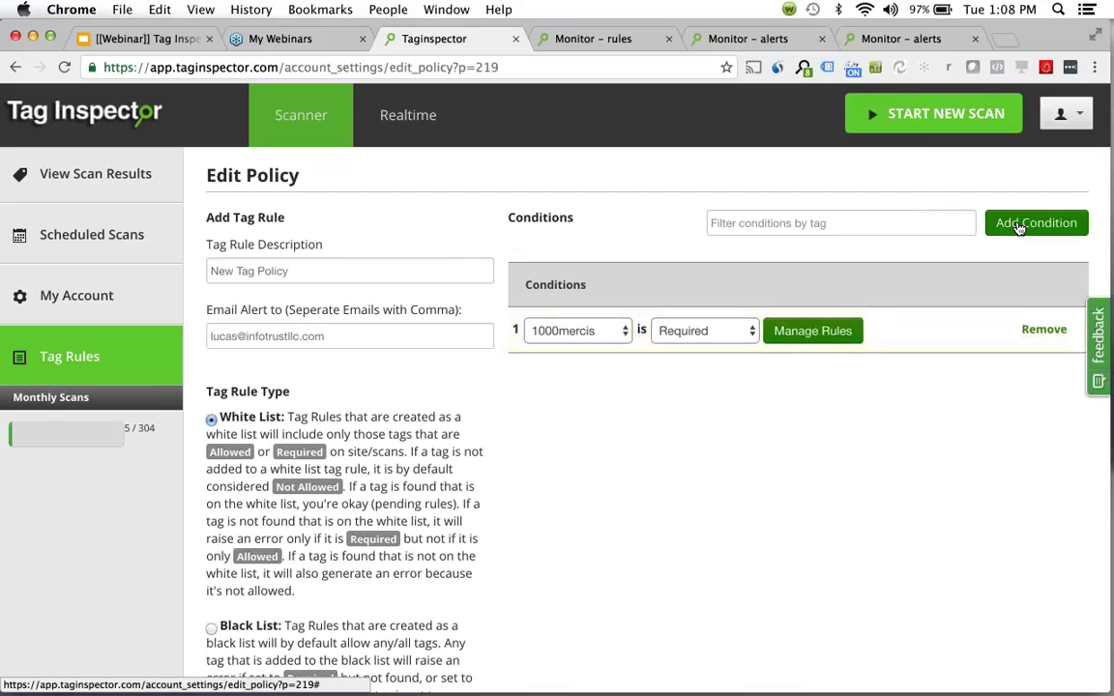
pyautogui.click(582, 333)
pyautogui.scroll(-10, 622, 391)
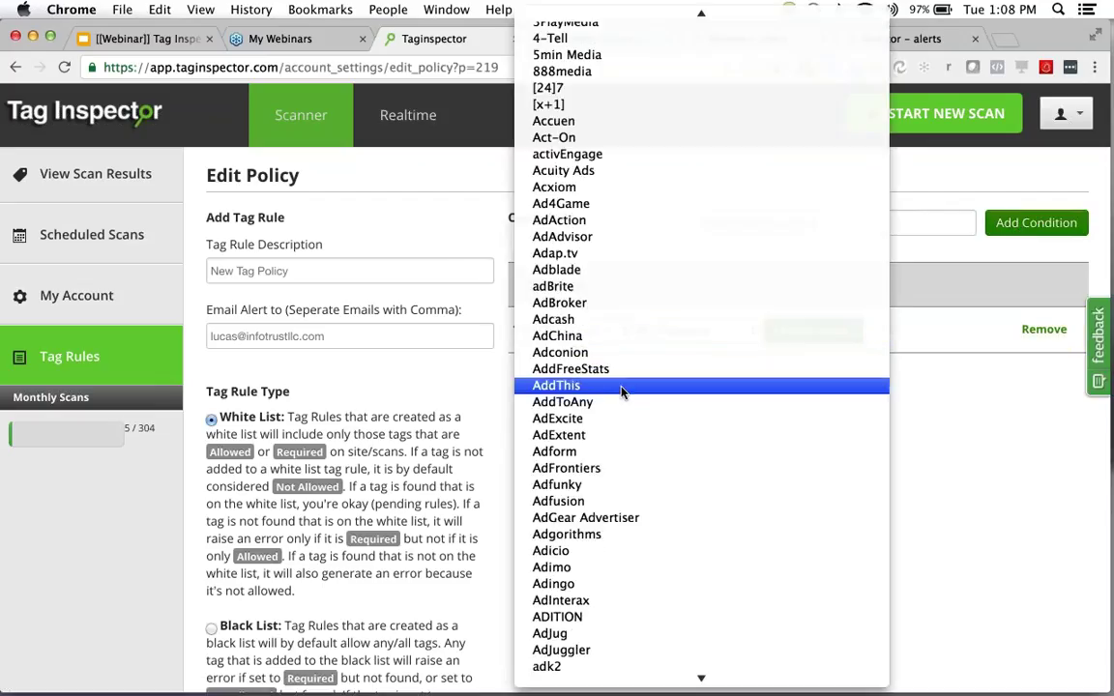
pyautogui.scroll(-10, 622, 391)
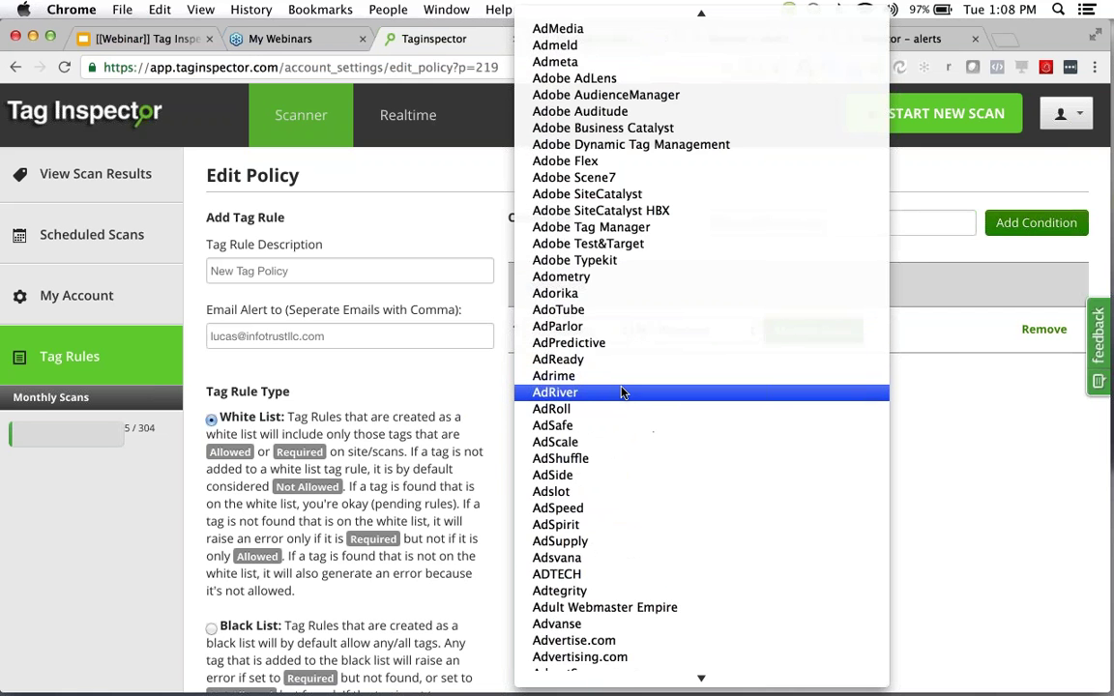
pyautogui.write('google af')
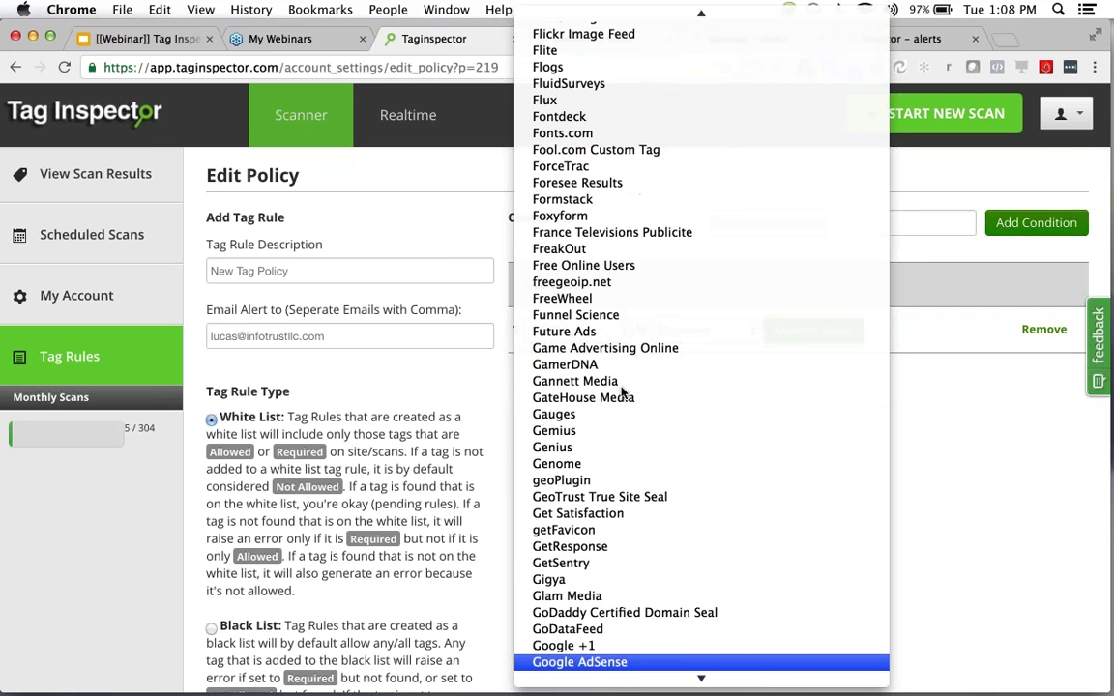
pyautogui.press('Down')
pyautogui.press('Down')
pyautogui.press('Down')
pyautogui.press('Down')
pyautogui.press('Down')
pyautogui.press('Down')
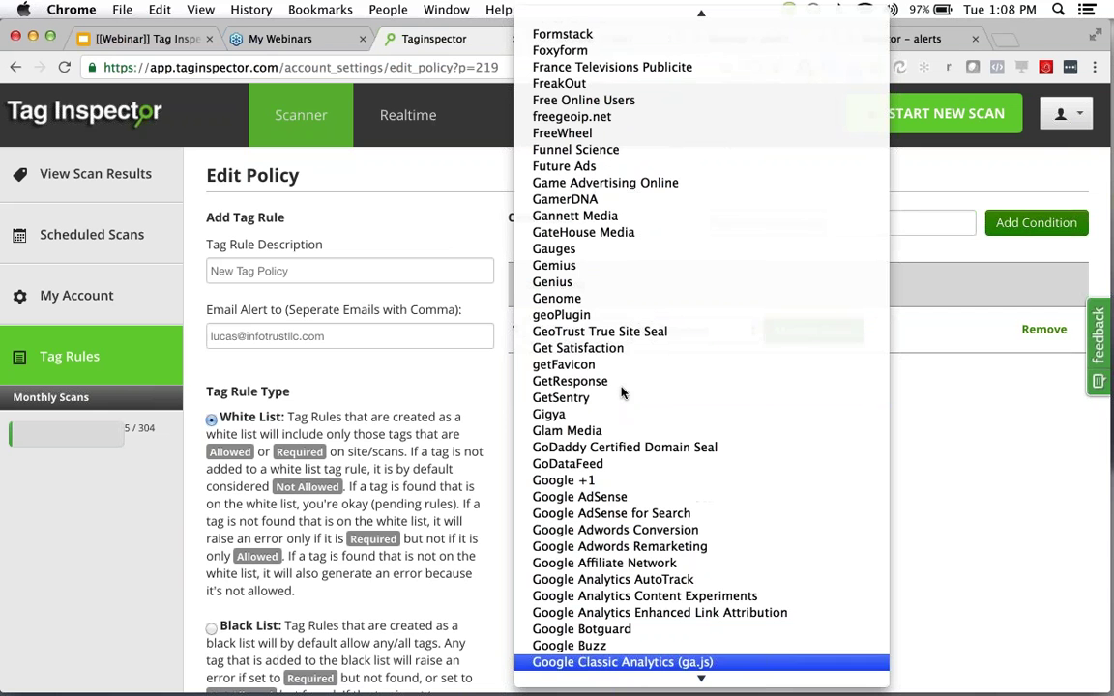
pyautogui.scroll(-3, 618, 587)
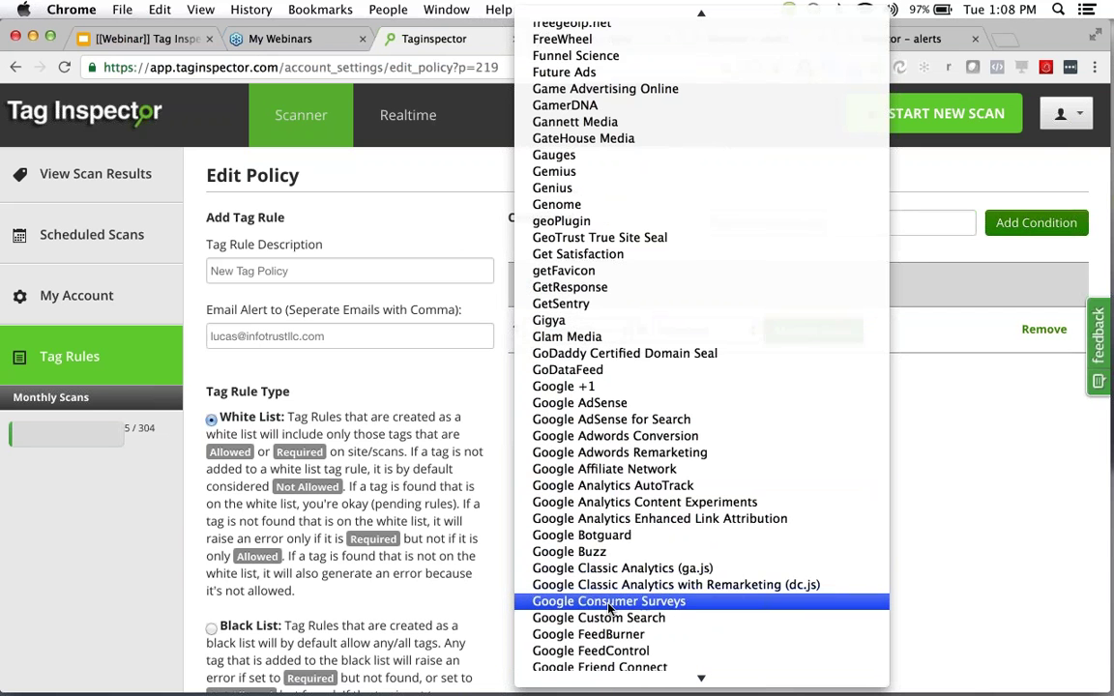
pyautogui.scroll(-5, 609, 605)
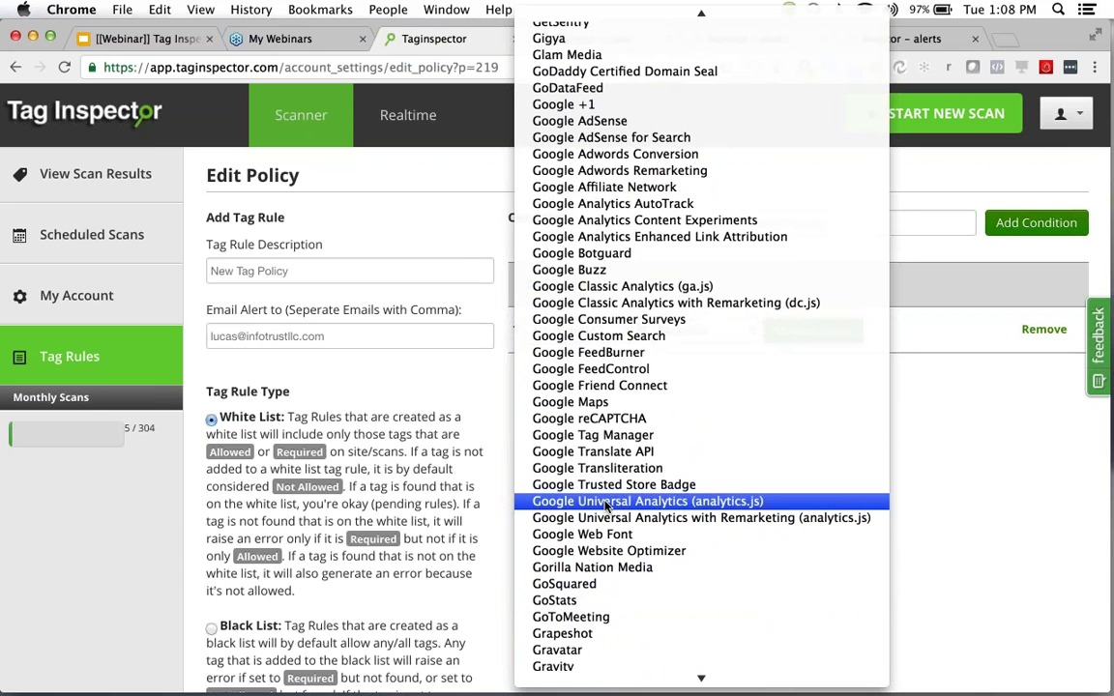
pyautogui.click(607, 502)
pyautogui.click(687, 331)
pyautogui.click(686, 348)
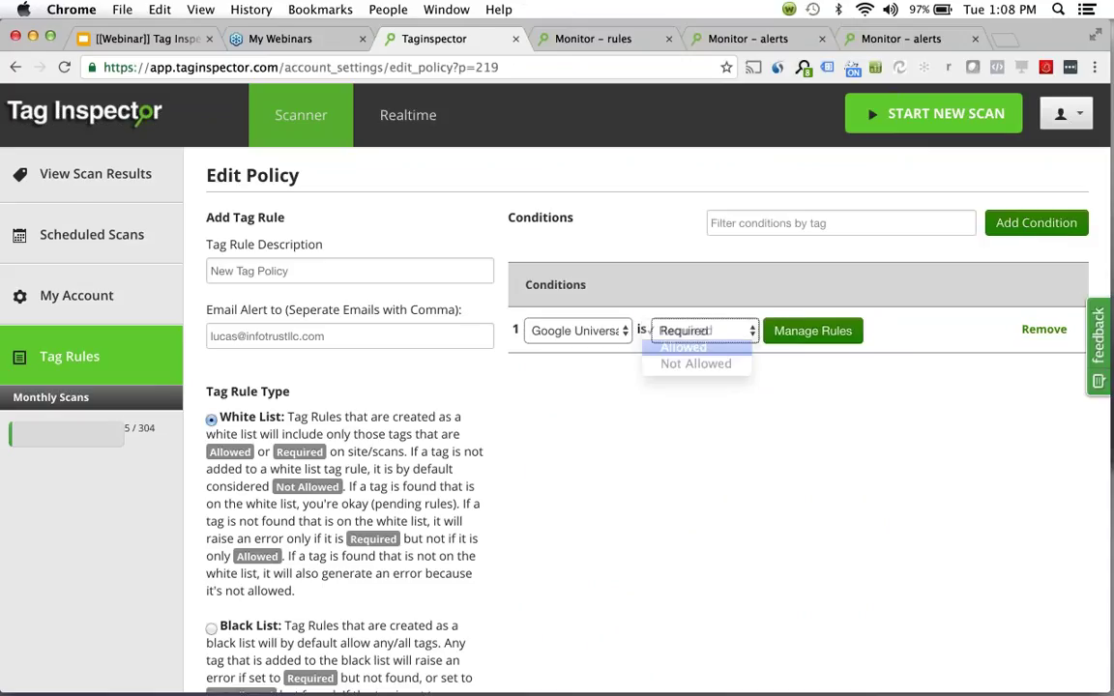
# Add a second condition that sets the [x+1] tag to Allowed.
pyautogui.click(998, 223)
pyautogui.click(595, 334)
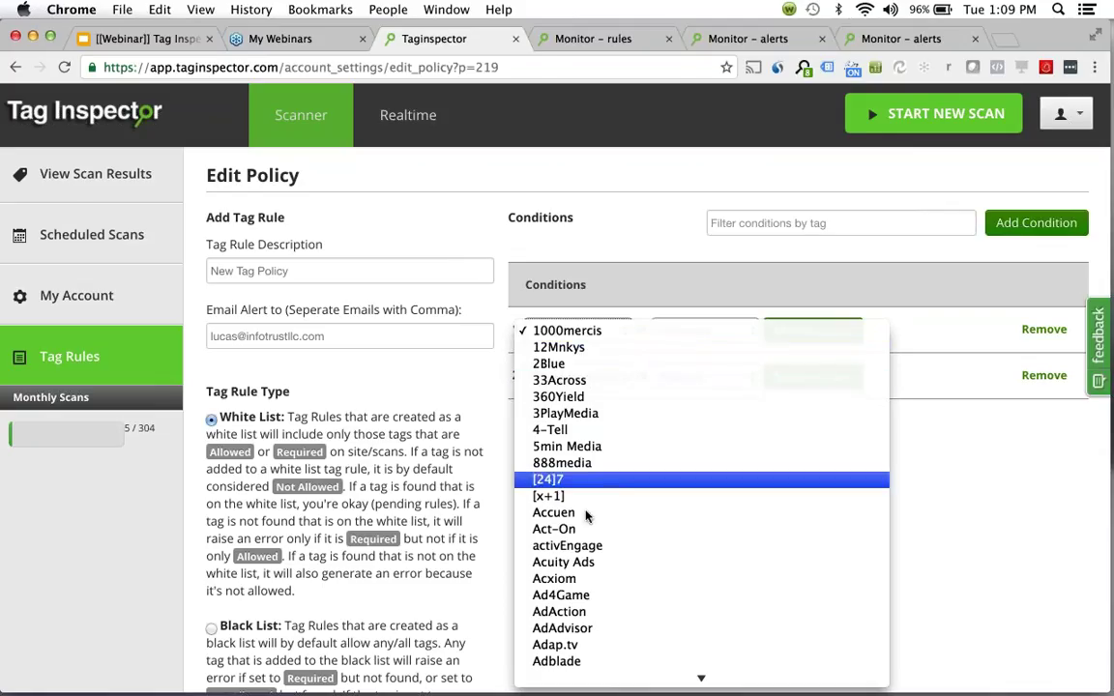
pyautogui.click(546, 496)
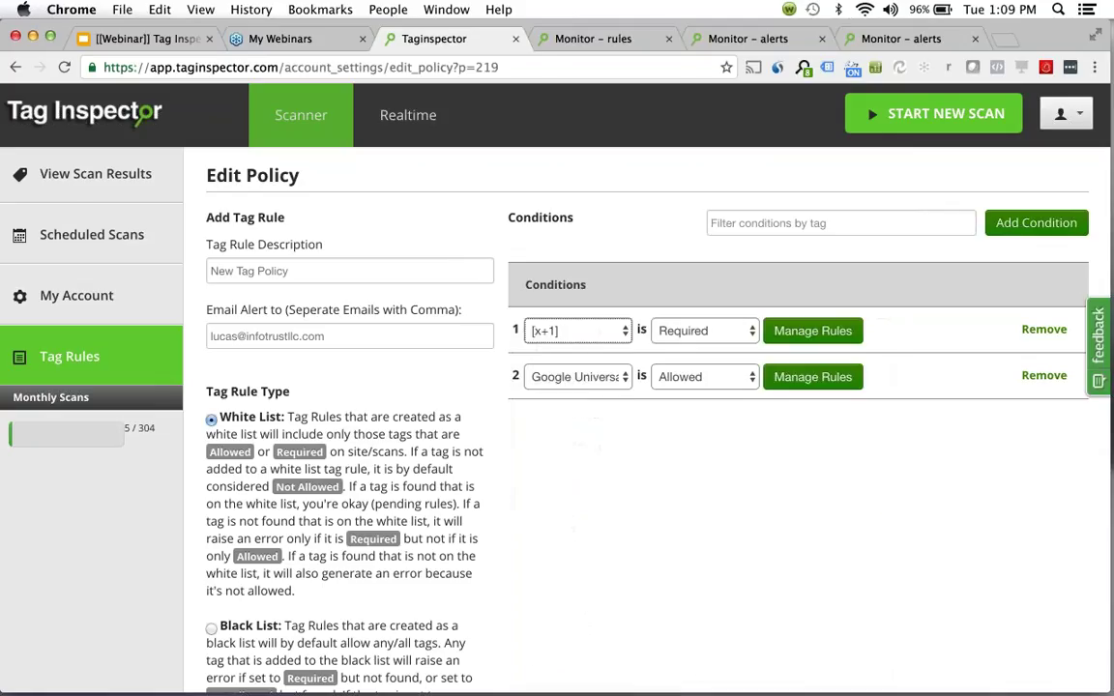
pyautogui.click(704, 331)
pyautogui.click(684, 346)
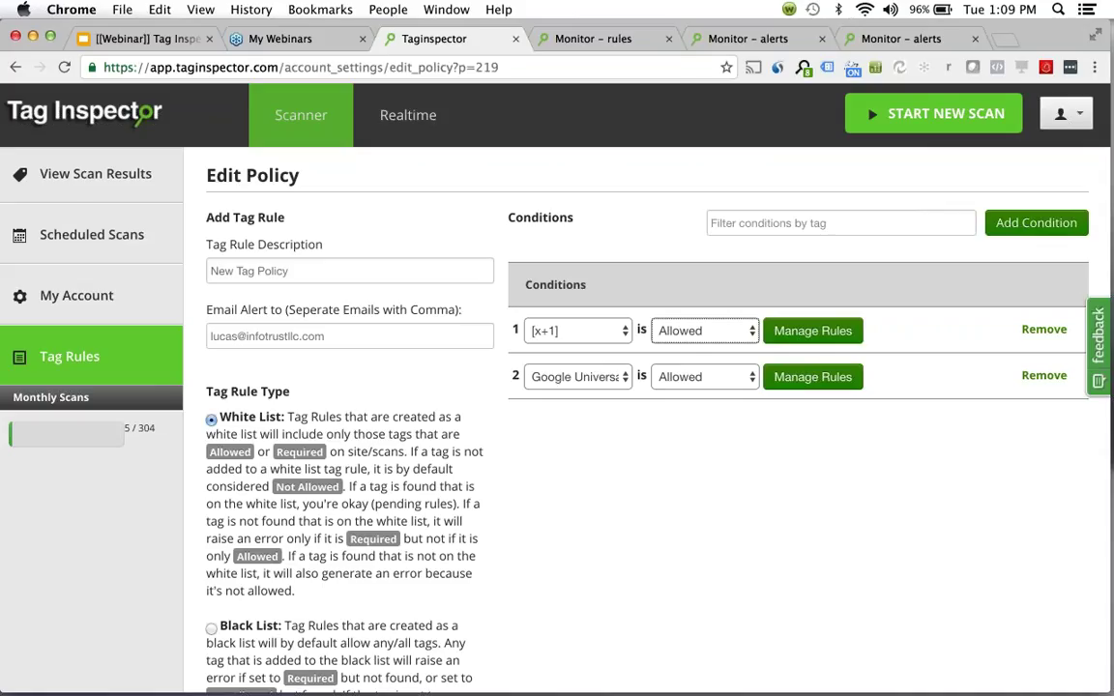
# Give the Google Universal Analytics condition a rule for URLs containing /shop and set the condition to Required.
pyautogui.click(811, 379)
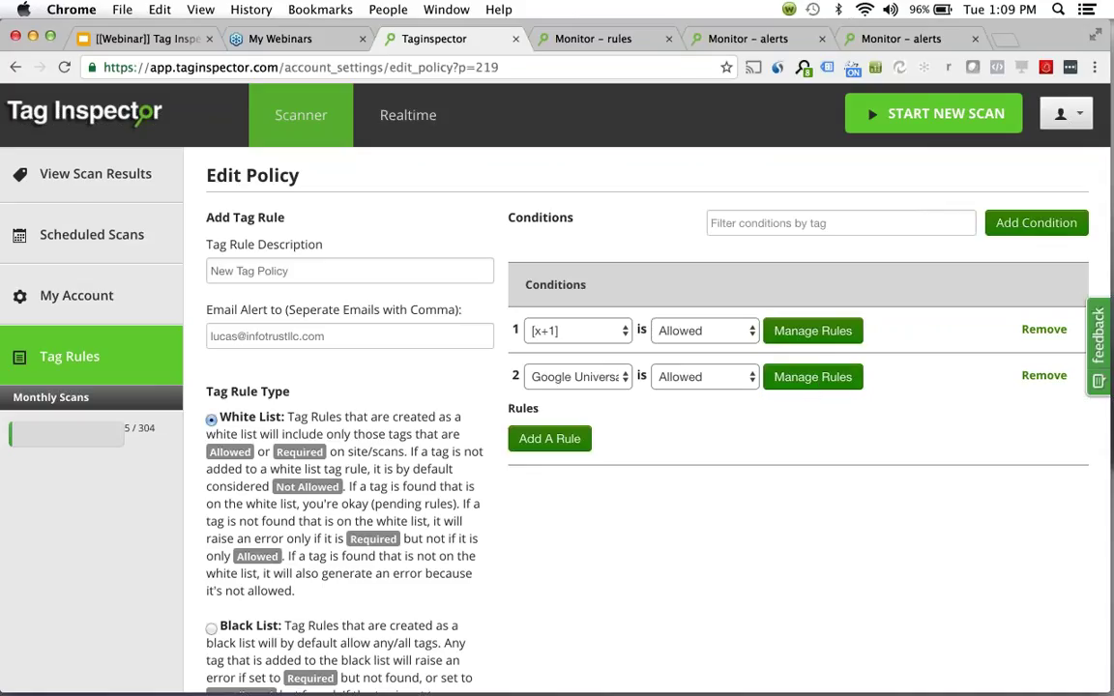
pyautogui.click(543, 440)
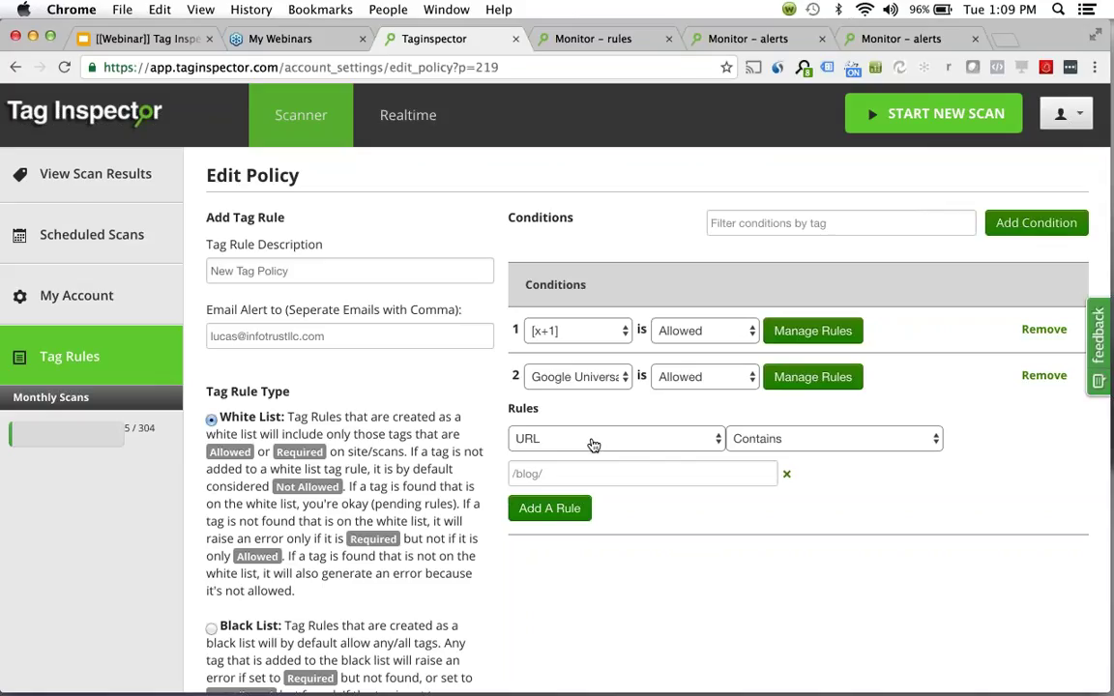
pyautogui.click(702, 377)
pyautogui.click(683, 361)
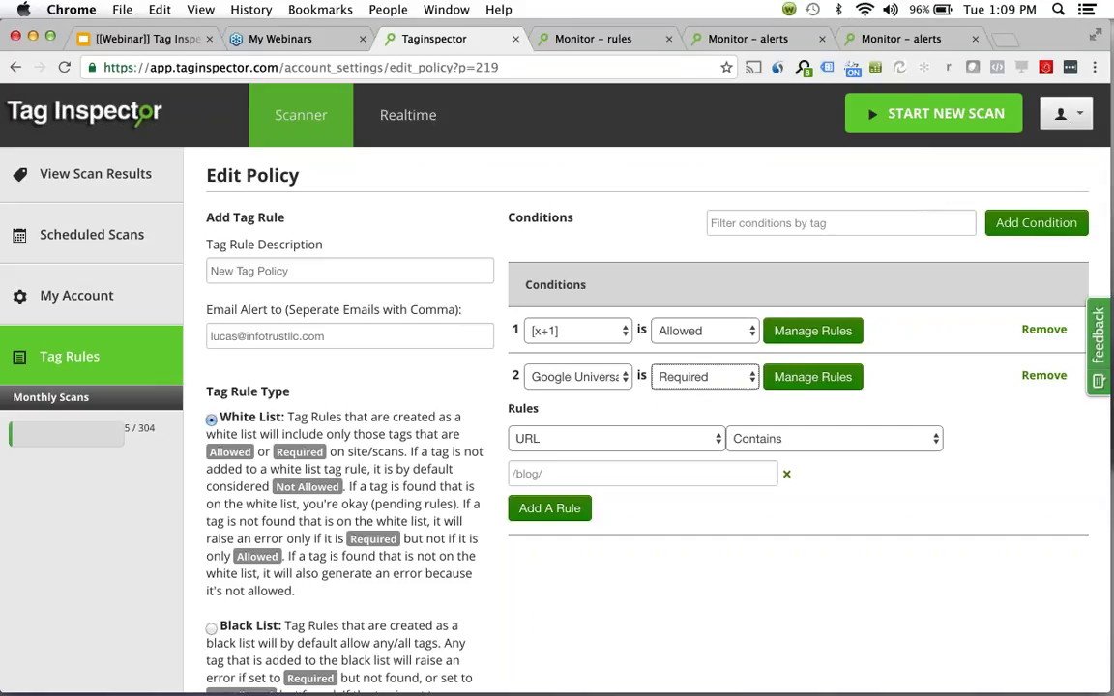
pyautogui.click(572, 472)
pyautogui.write('/')
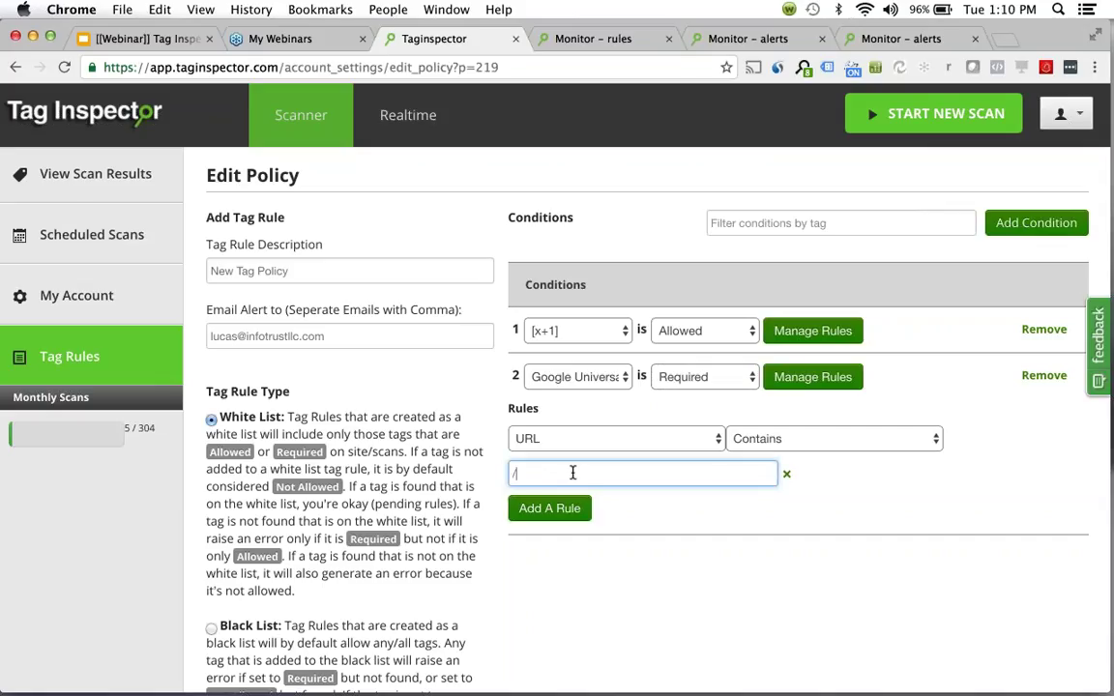
pyautogui.write('shop')
# Switch the rule's type to Tag and set the Google Universal Analytics condition to Allowed.
pyautogui.click(581, 438)
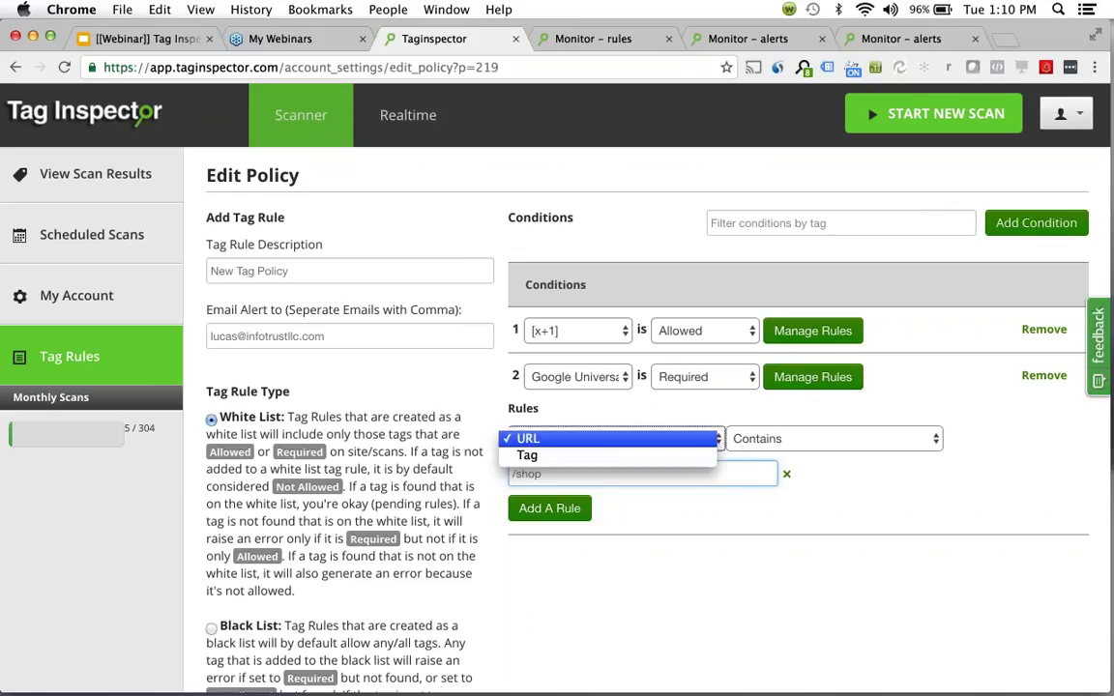
pyautogui.click(580, 438)
pyautogui.click(517, 438)
pyautogui.click(512, 454)
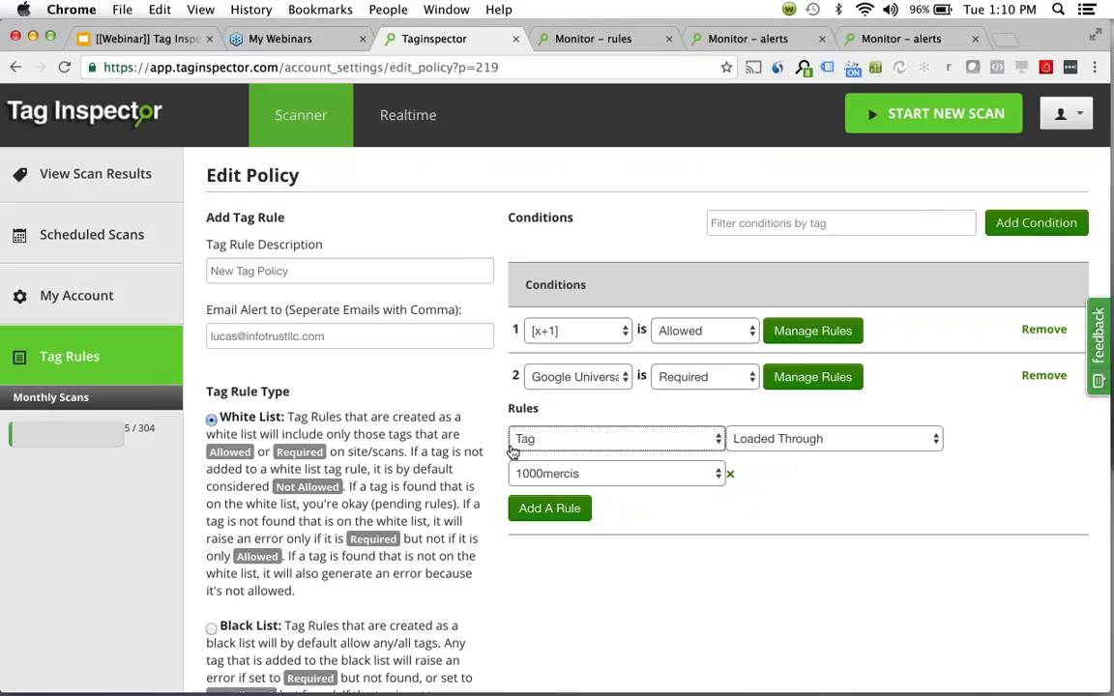
pyautogui.click(677, 377)
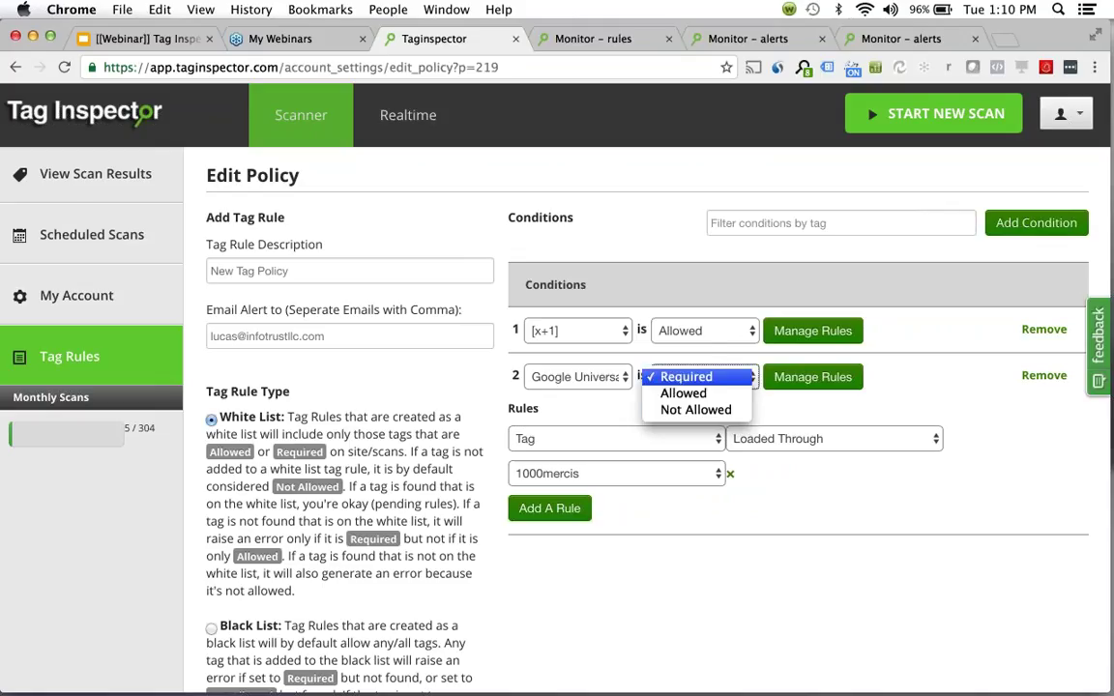
pyautogui.click(666, 392)
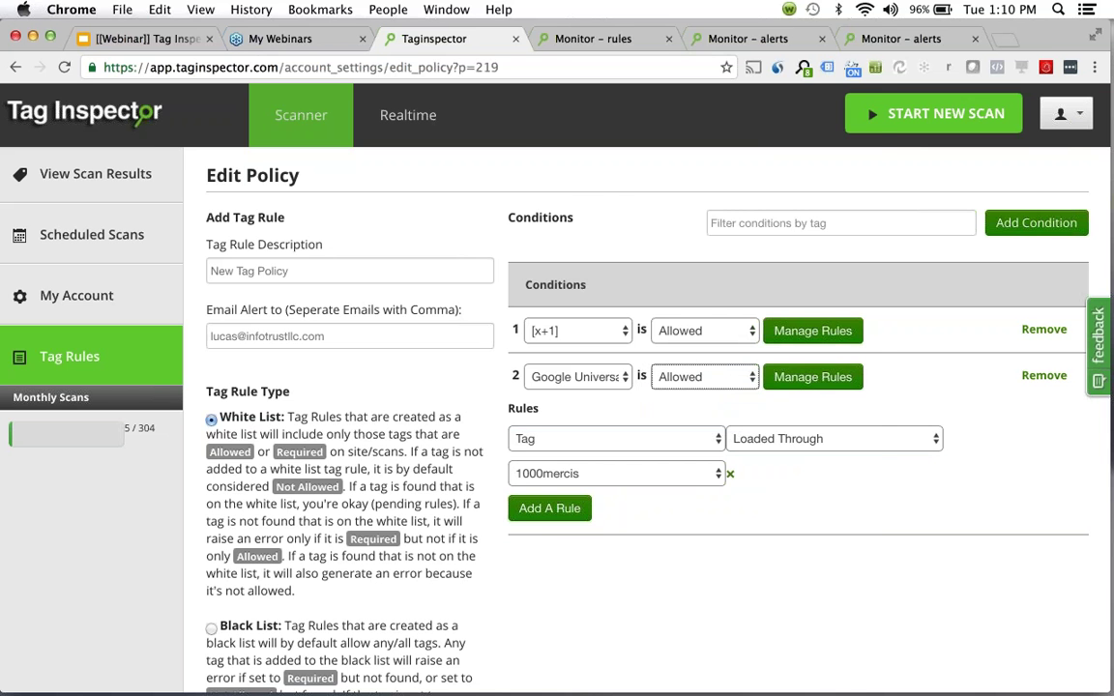
# Choose Google Tag Manager as the tag in the Loaded Through rule of the Google Universal Analytics condition.
pyautogui.click(624, 473)
pyautogui.write('google adsense f')
pyautogui.press('Down')
pyautogui.press('Down')
pyautogui.press('Down')
pyautogui.press('Down')
pyautogui.press('Down')
pyautogui.press('Down')
pyautogui.press('Down')
pyautogui.press('Down')
pyautogui.press('Down')
pyautogui.press('Down')
pyautogui.press('Down')
pyautogui.press('Down')
pyautogui.press('Down')
pyautogui.press('Down')
pyautogui.press('Down')
pyautogui.press('Down')
pyautogui.press('Down')
pyautogui.press('Down')
pyautogui.press('Down')
pyautogui.press('Down')
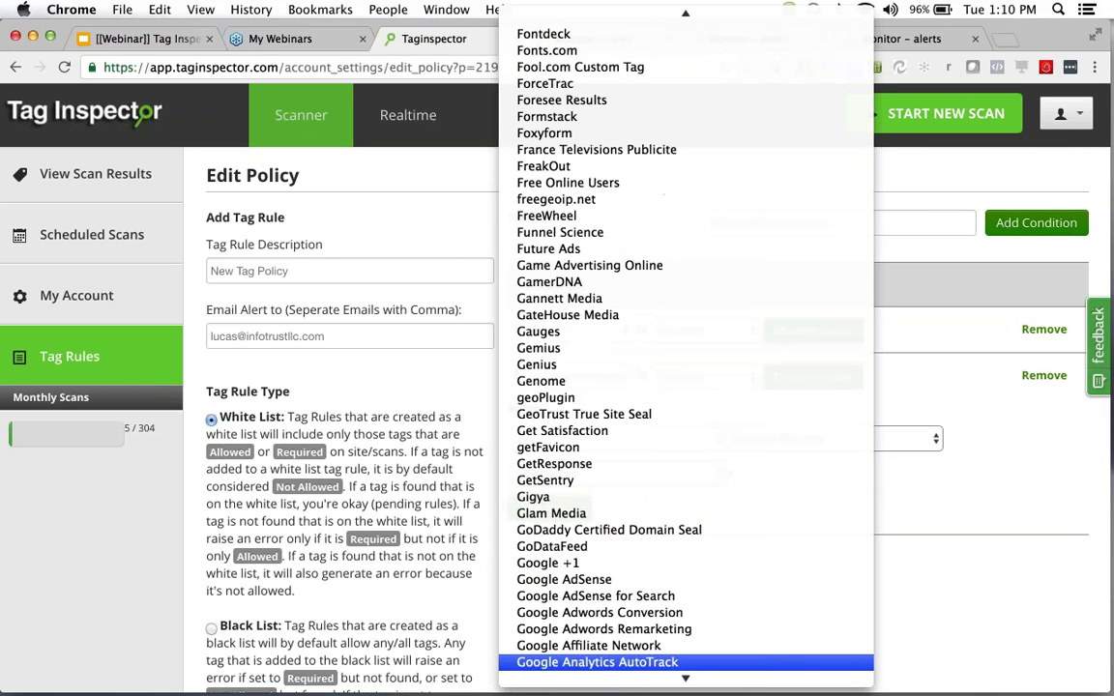
pyautogui.press('Up')
pyautogui.press('Up')
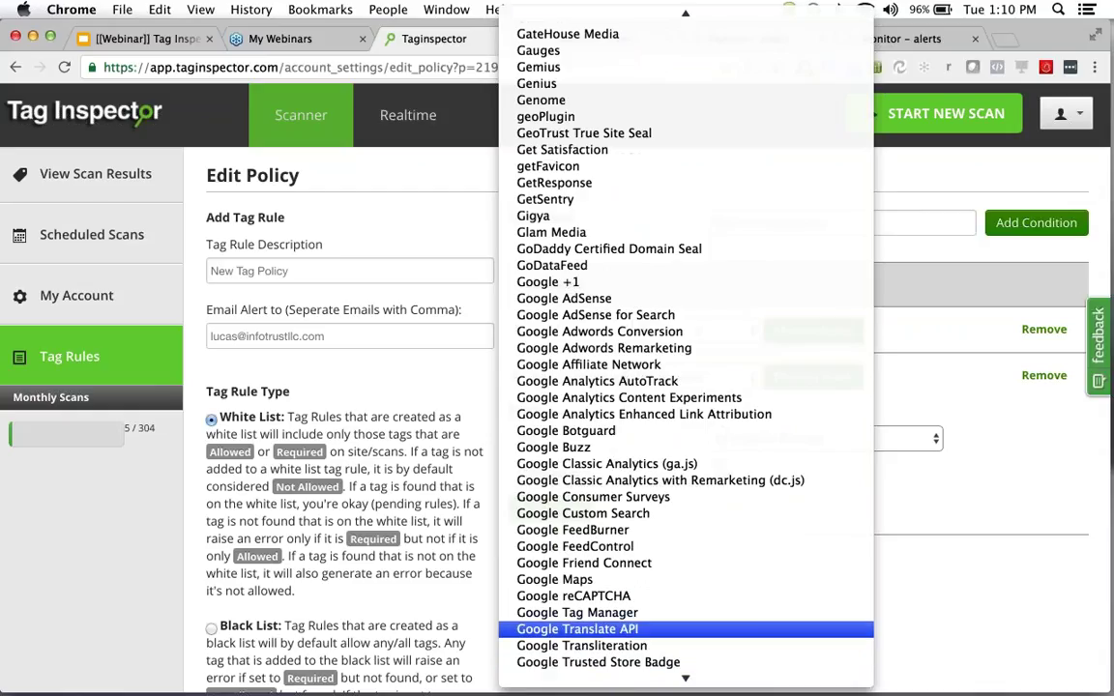
pyautogui.press('Return')
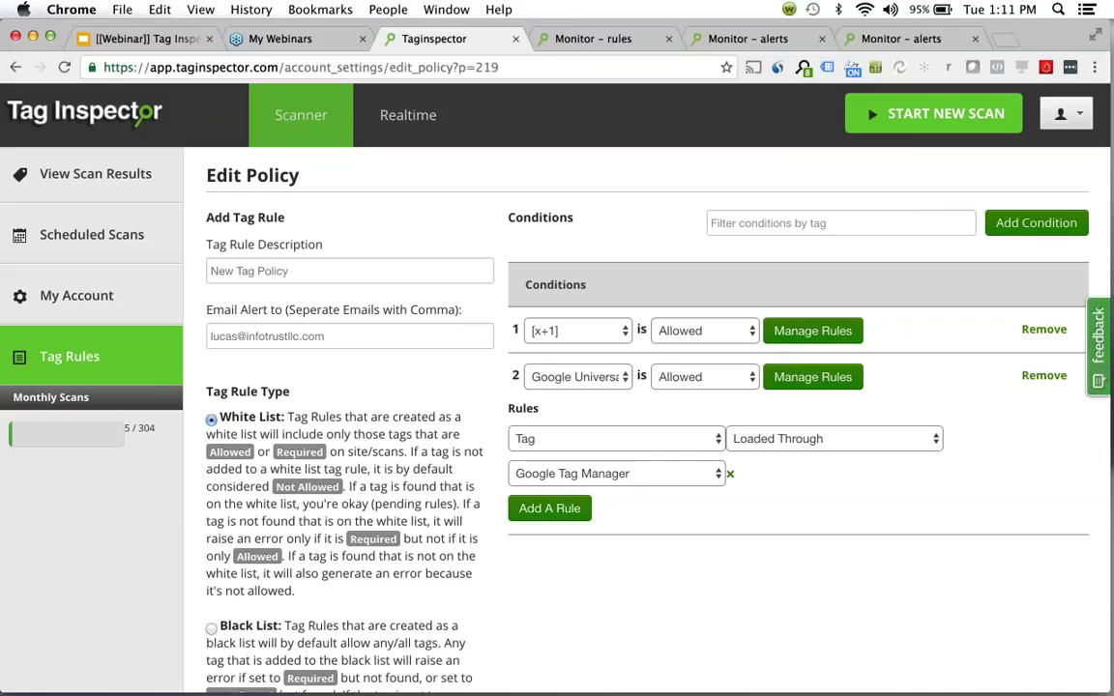
# Remove the [x+1] condition and switch the tag rule type to Black List.
pyautogui.scroll(-1, 1044, 329)
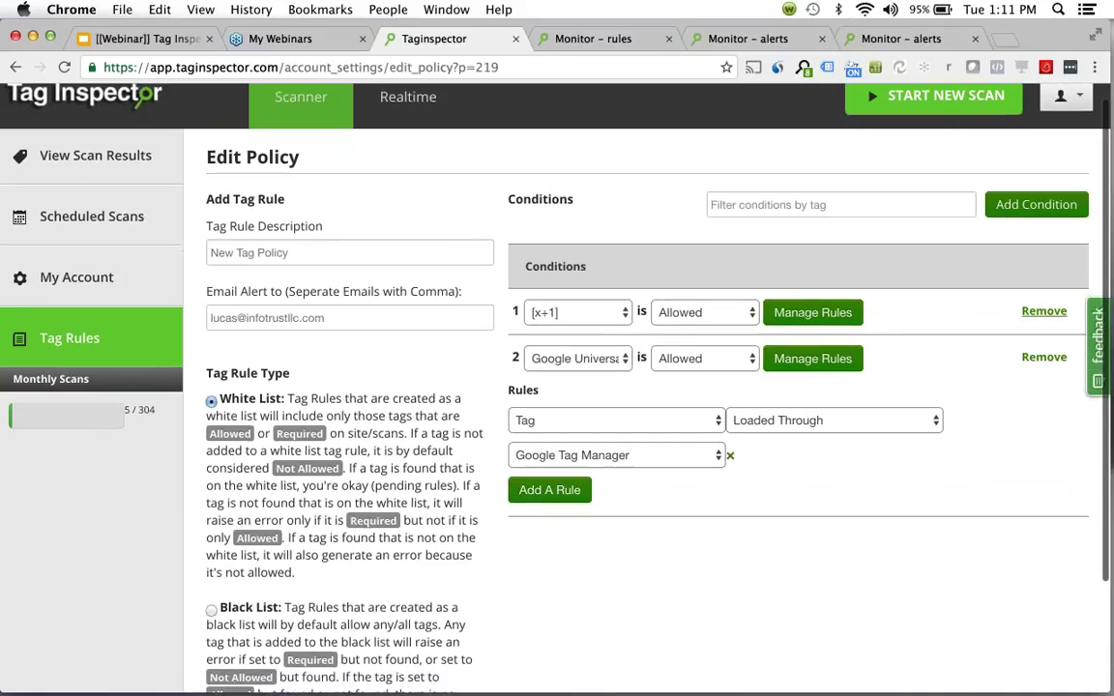
pyautogui.click(1044, 310)
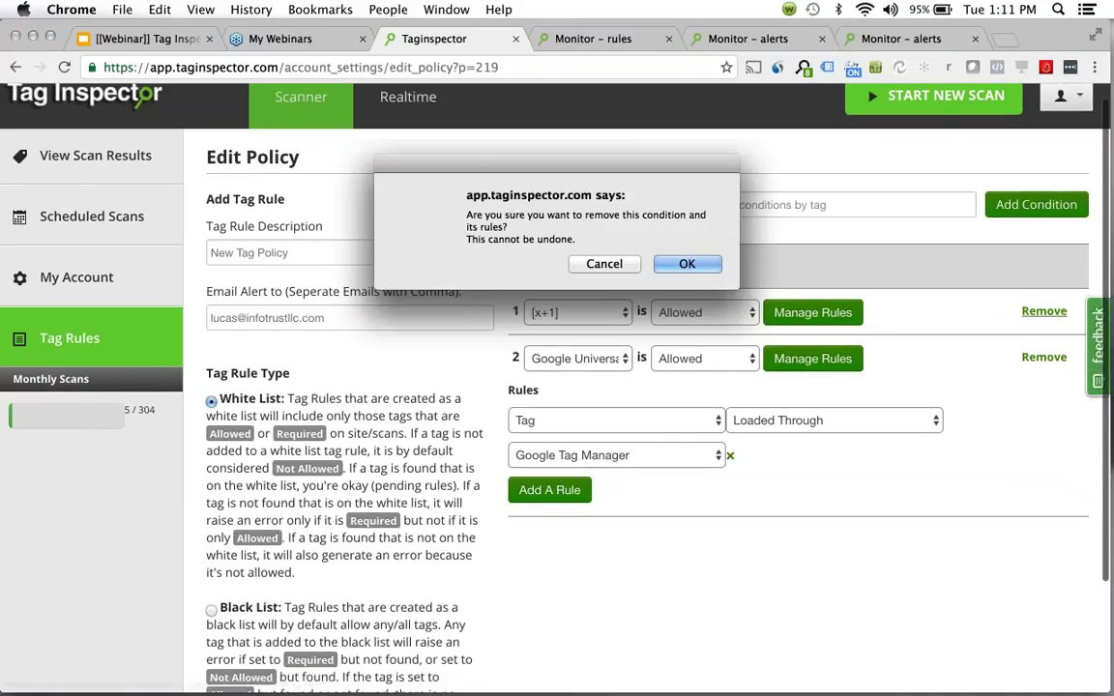
pyautogui.click(657, 265)
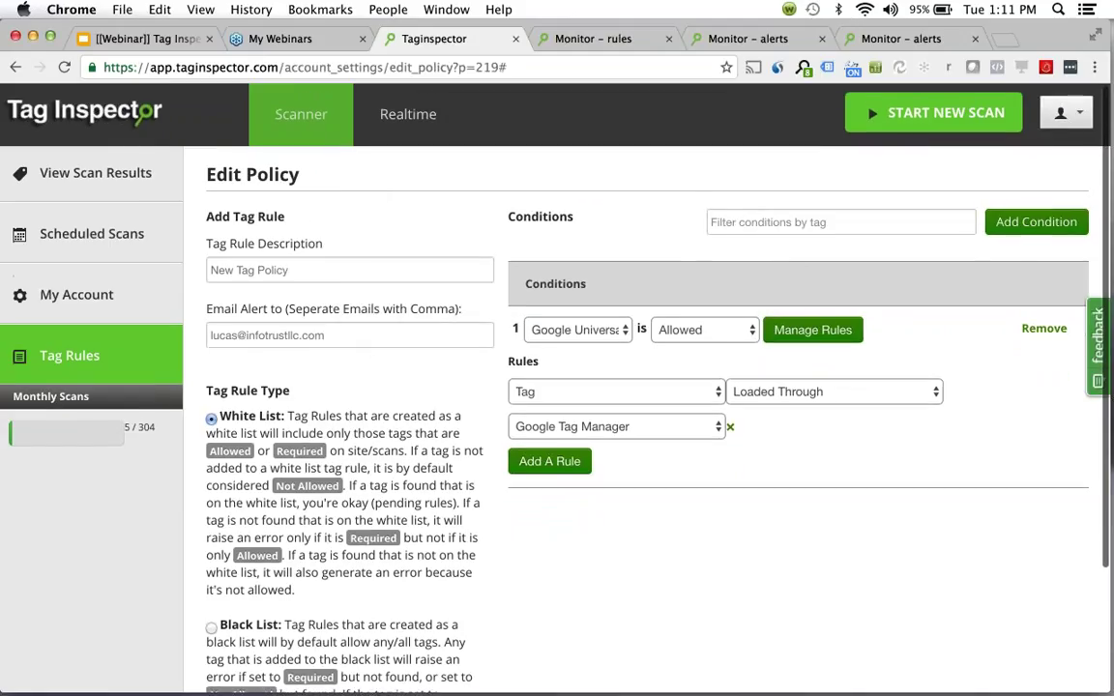
pyautogui.scroll(-2, 638, 406)
pyautogui.click(211, 557)
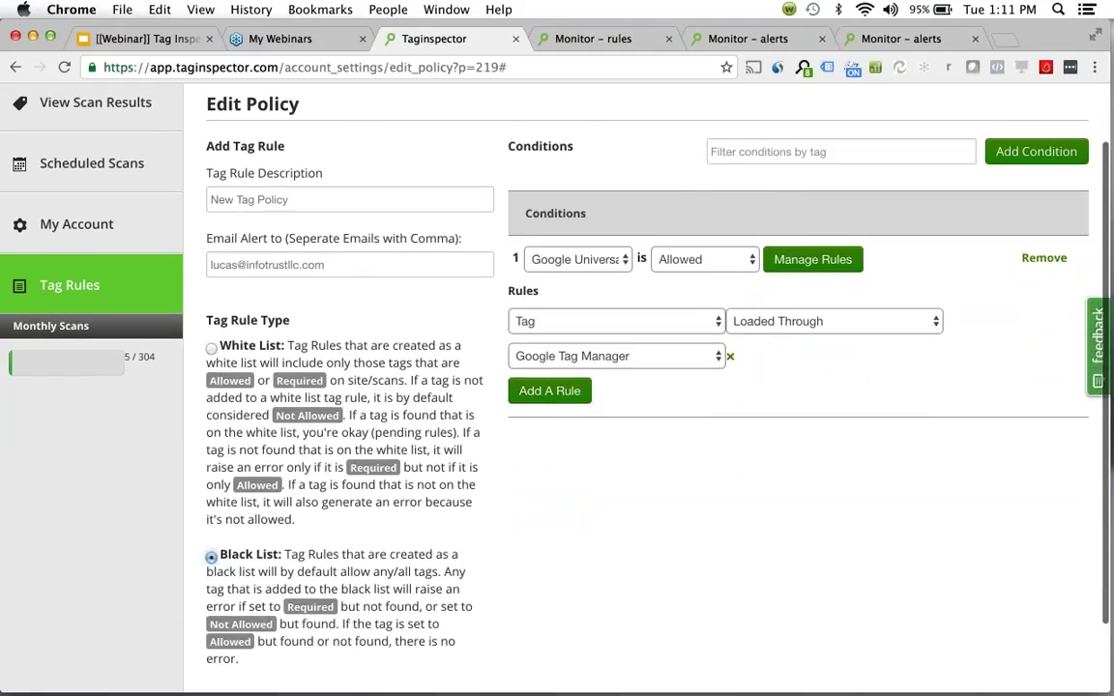
# Set the Google Universal Analytics condition to Not Allowed and add a second rule to it.
pyautogui.click(706, 259)
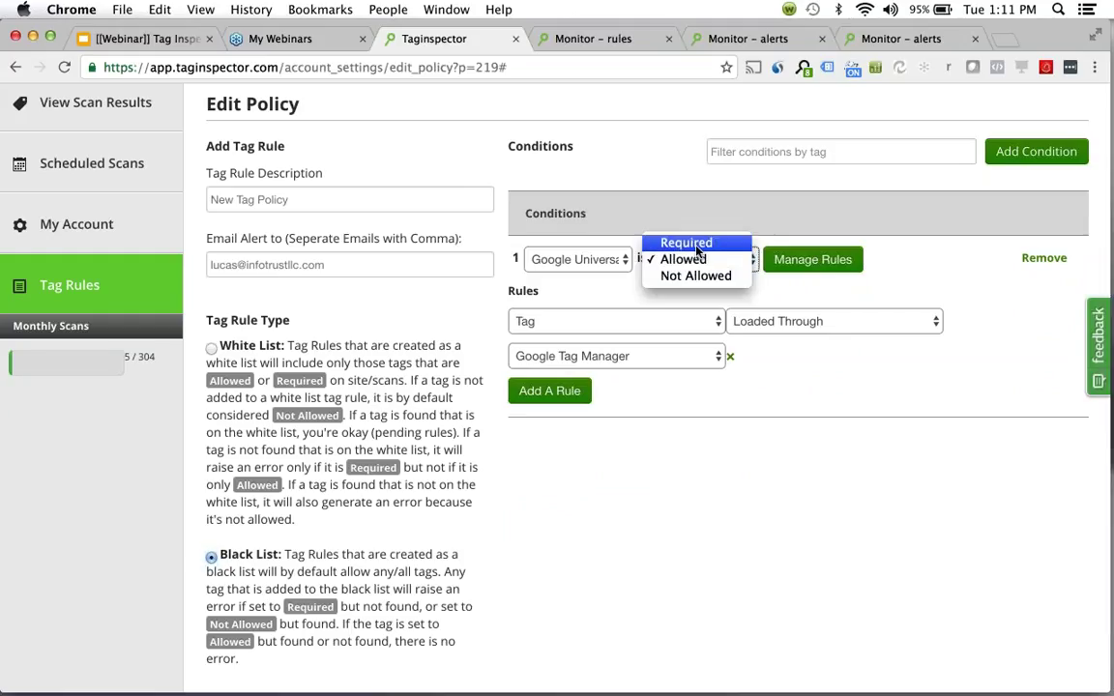
pyautogui.click(695, 246)
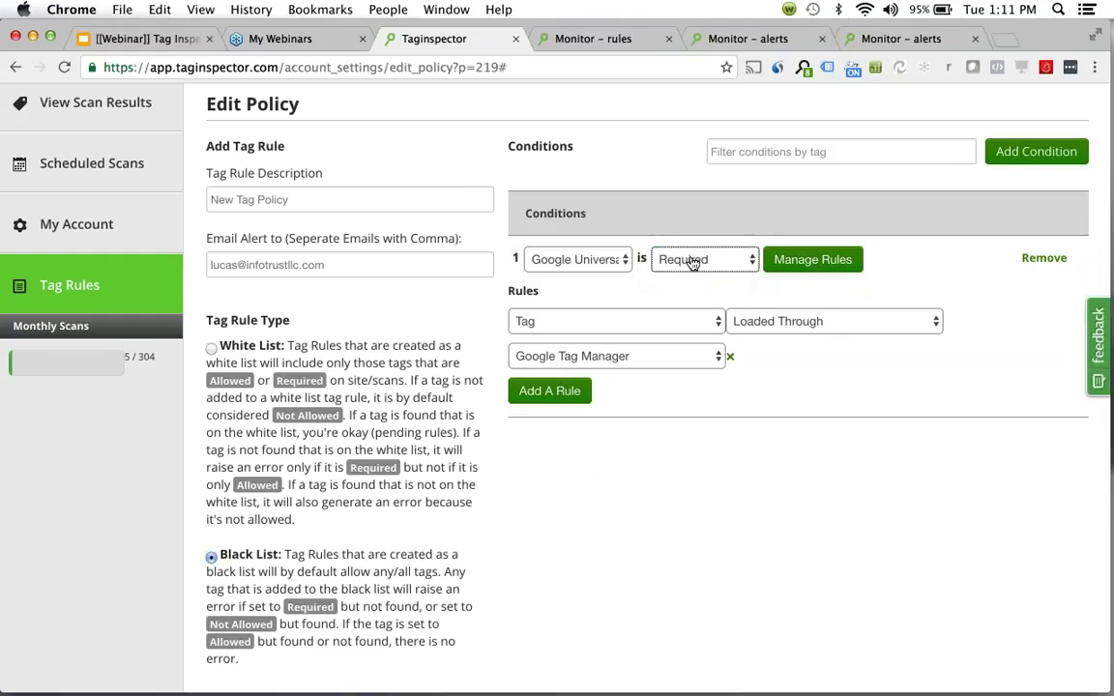
pyautogui.click(692, 263)
pyautogui.click(677, 291)
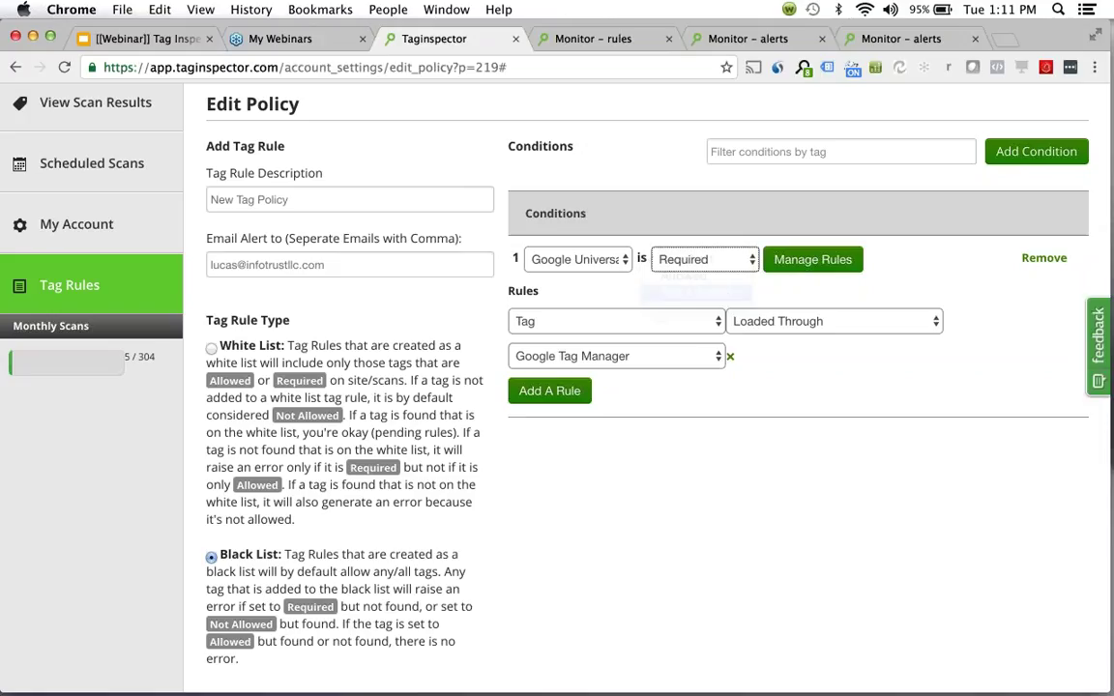
pyautogui.click(548, 391)
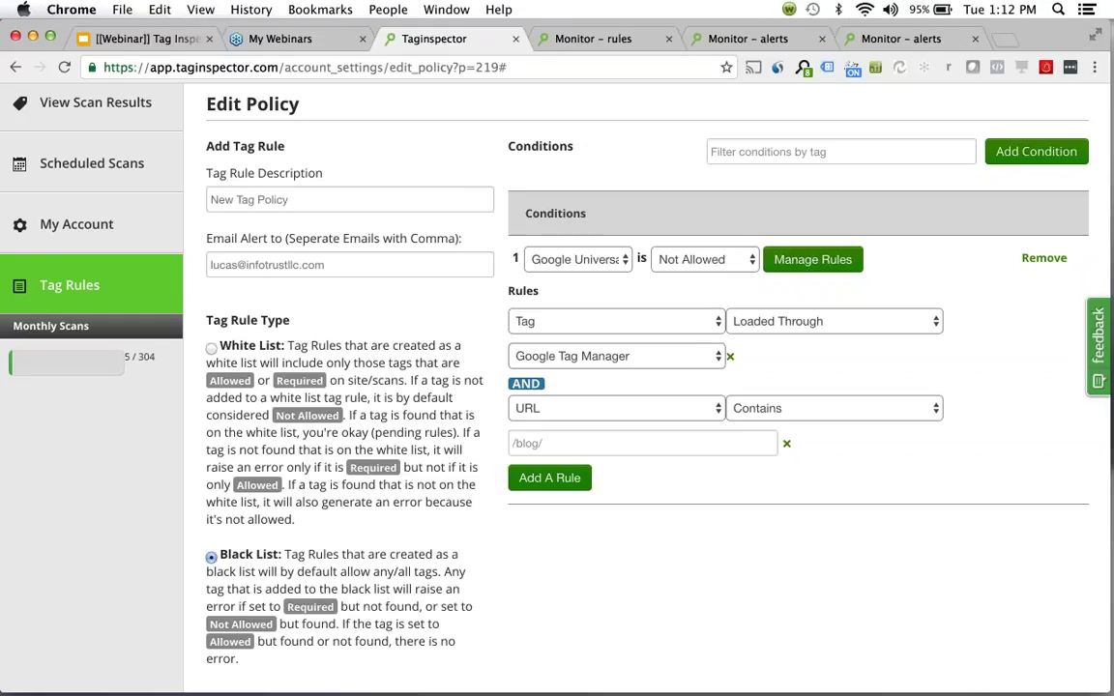
# Start a new scan and enter example.com as the URL to scan.
pyautogui.scroll(2, 557, 387)
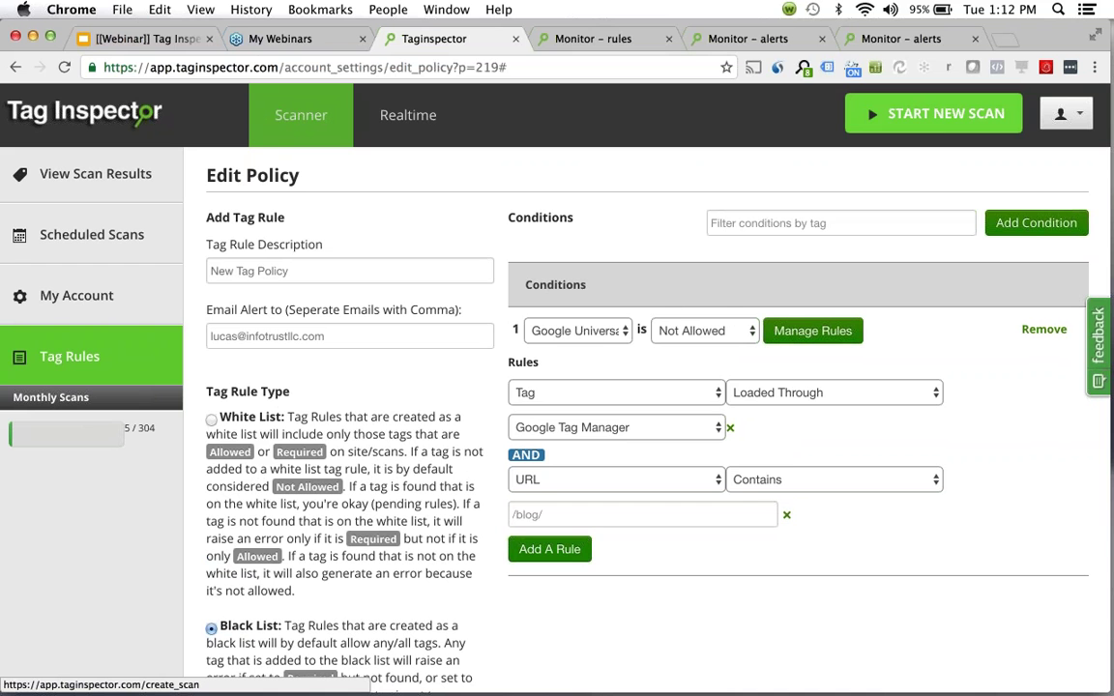
pyautogui.click(938, 114)
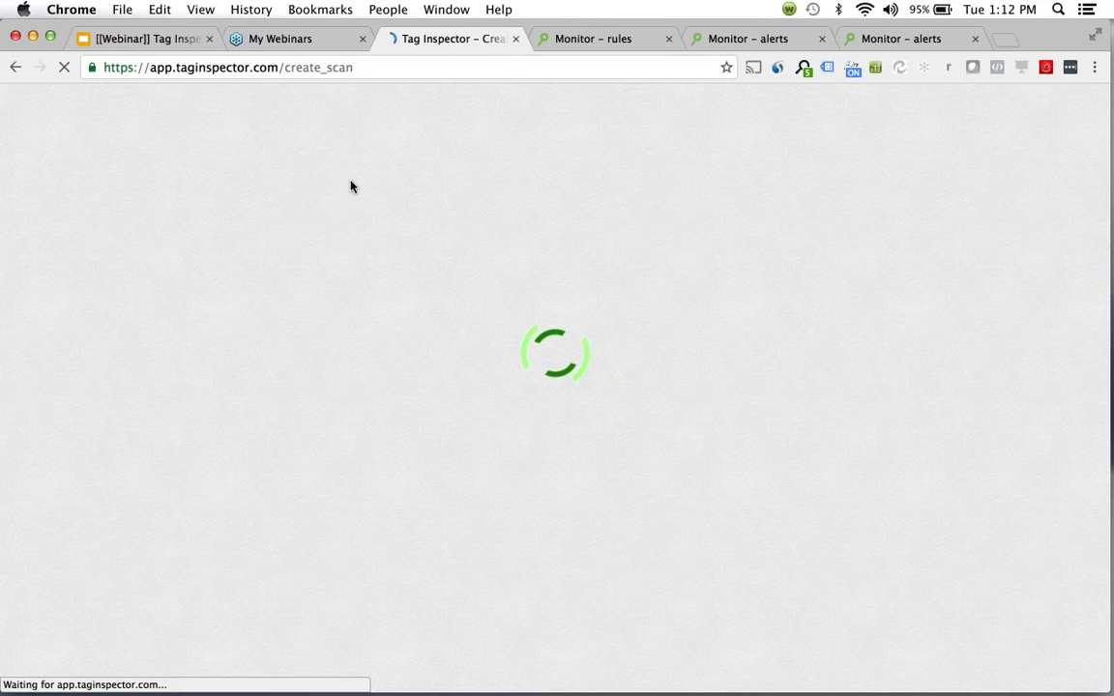
pyautogui.write('examp')
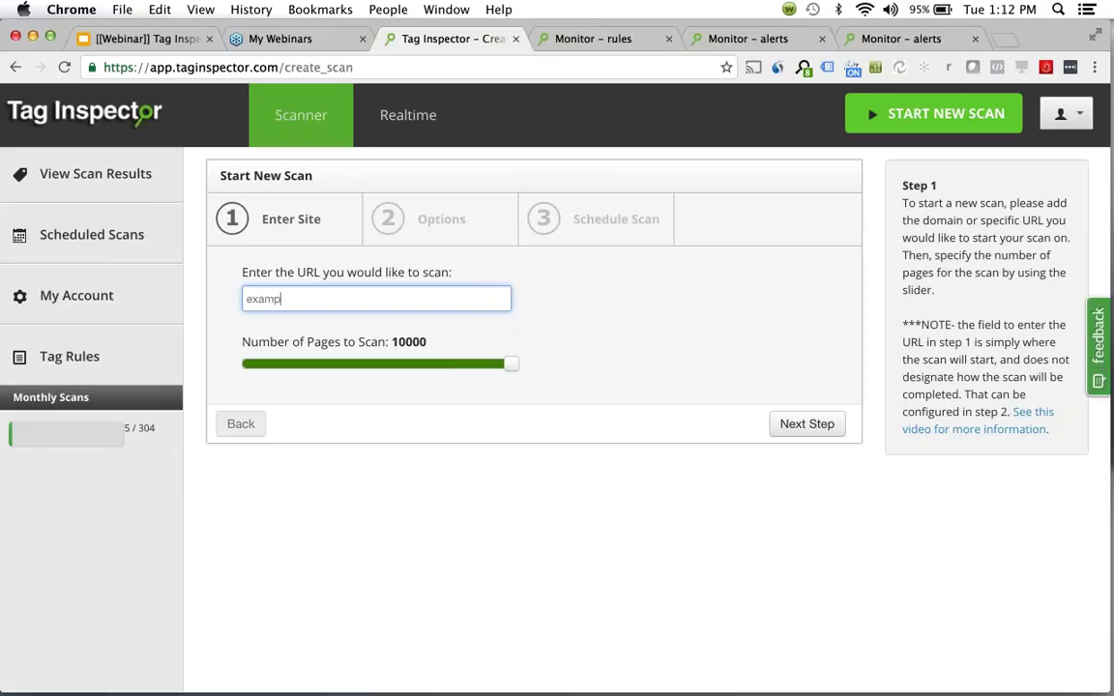
pyautogui.write('le.com')
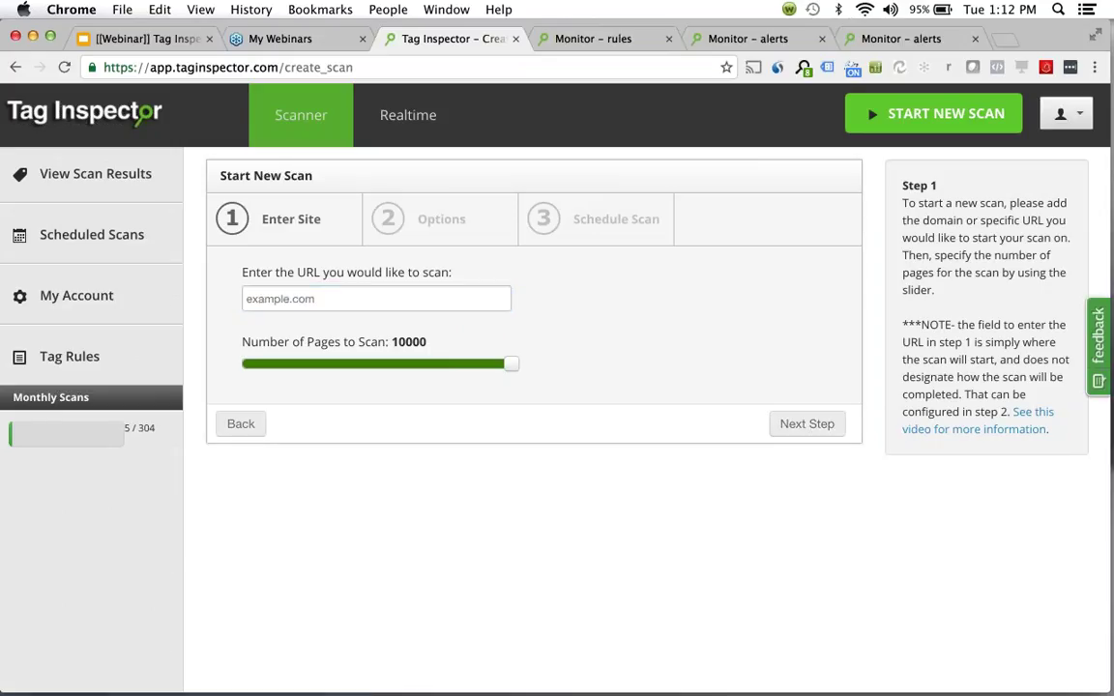
# Continue the new scan to its options, show the advanced options and apply the Compliance policy to the scan.
pyautogui.click(806, 424)
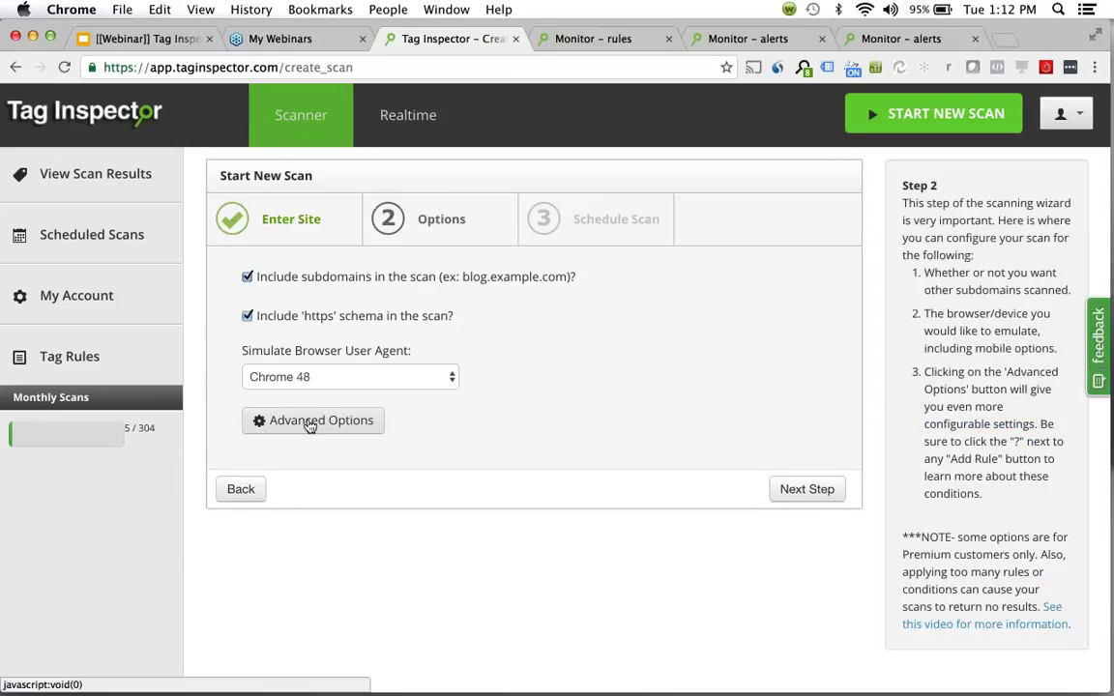
pyautogui.click(308, 421)
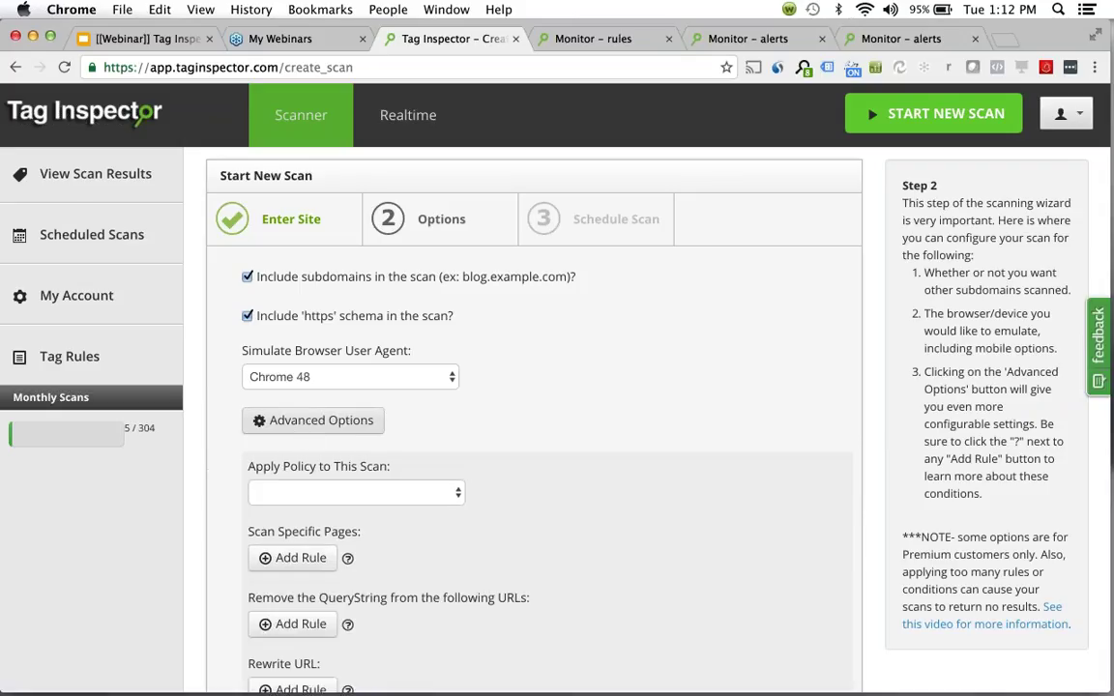
pyautogui.click(300, 494)
pyautogui.click(298, 507)
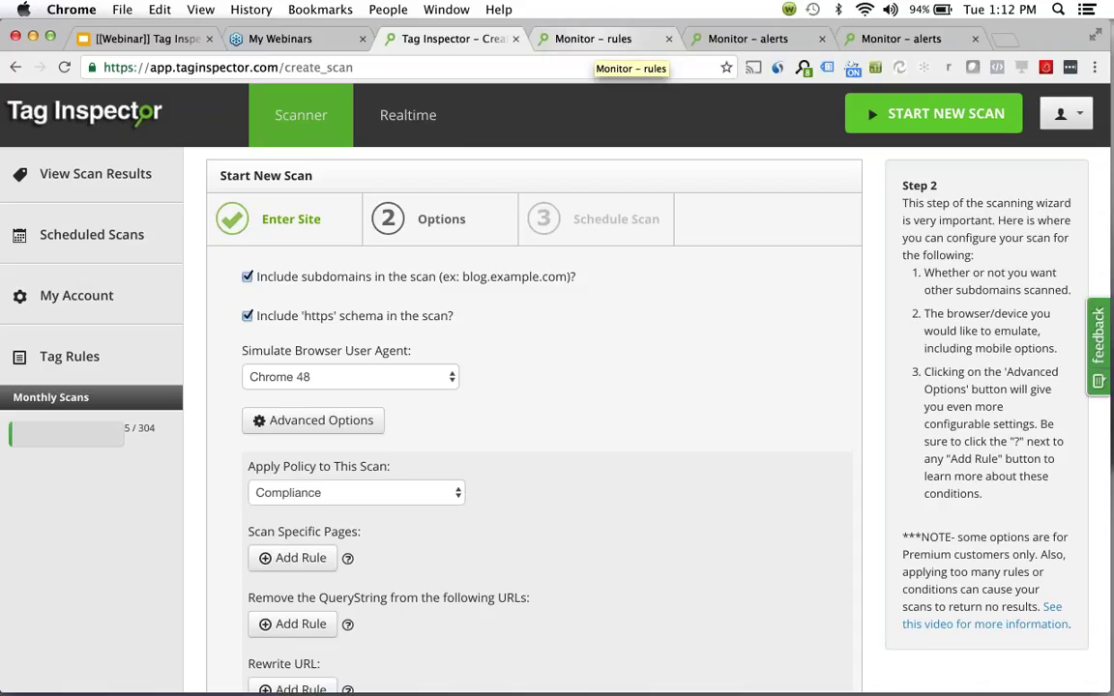
# Switch to the Realtime rule creation page and name the new rule "Analytics Validation".
pyautogui.click(588, 43)
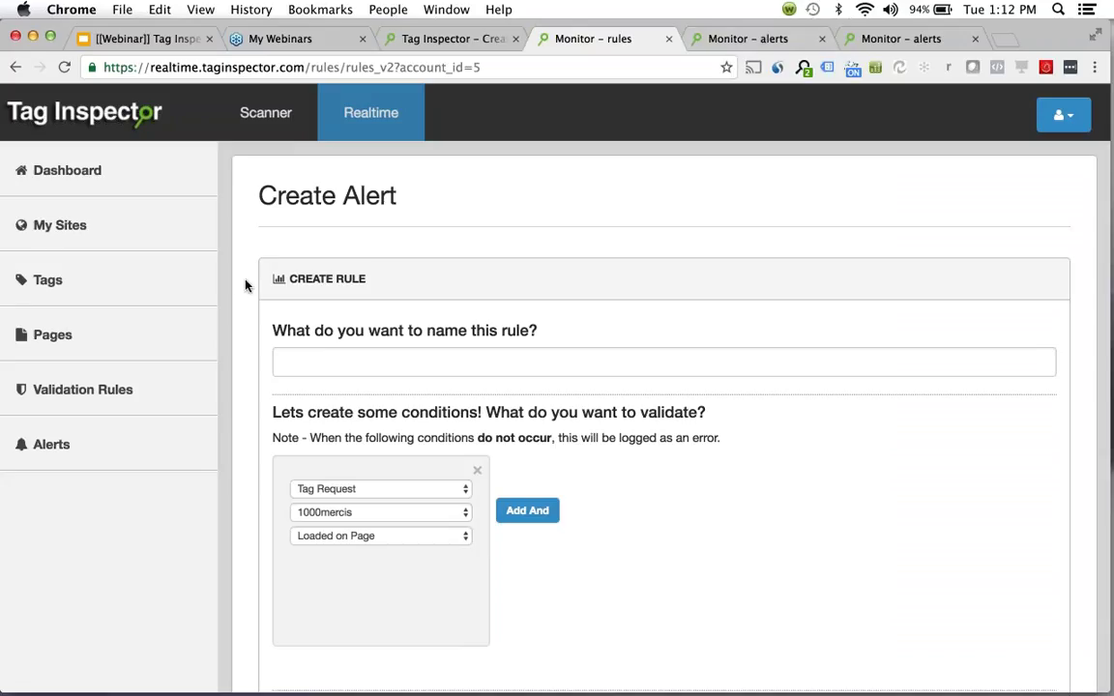
pyautogui.scroll(-1, 257, 298)
pyautogui.scroll(1, 256, 298)
pyautogui.scroll(-2, 255, 297)
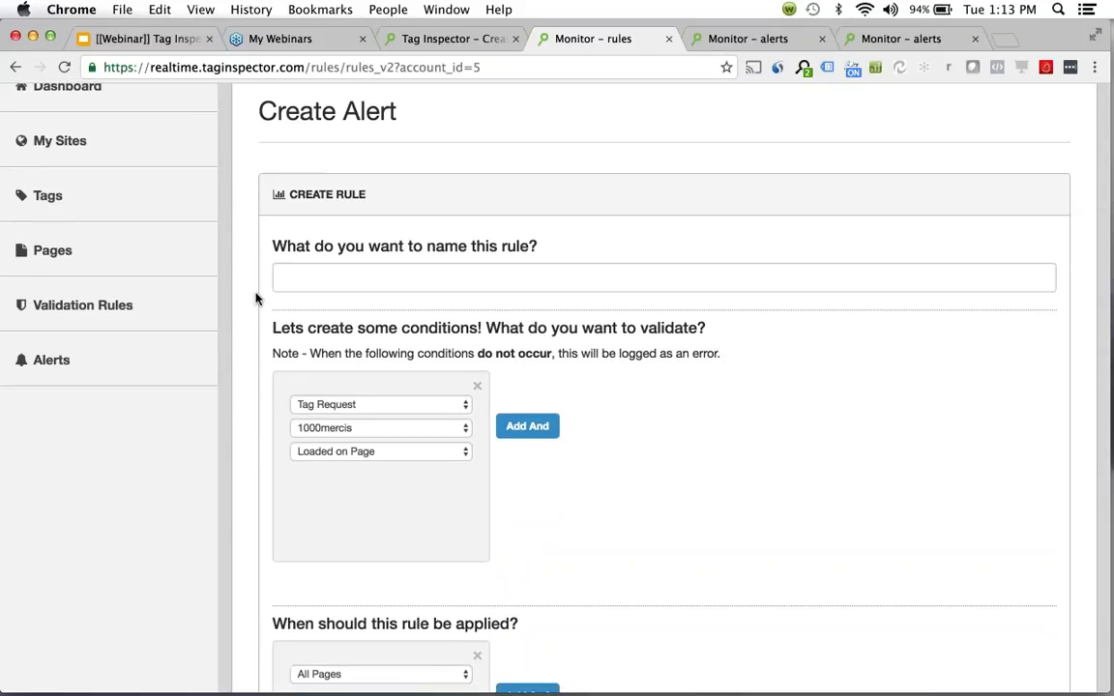
pyautogui.scroll(-1, 256, 298)
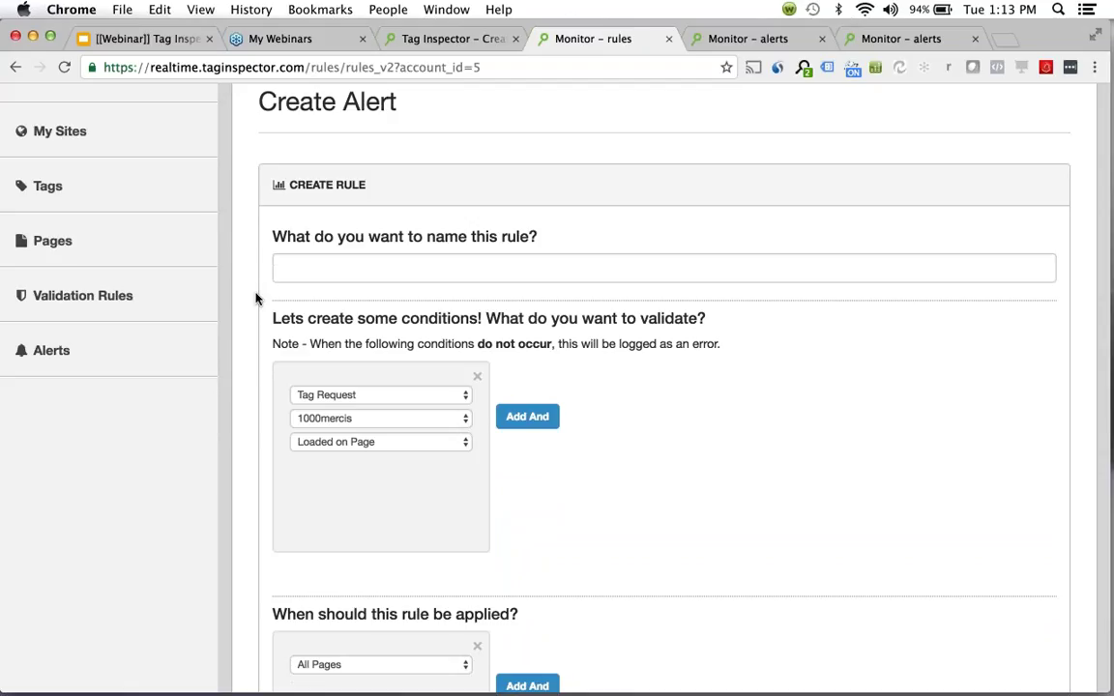
pyautogui.click(290, 267)
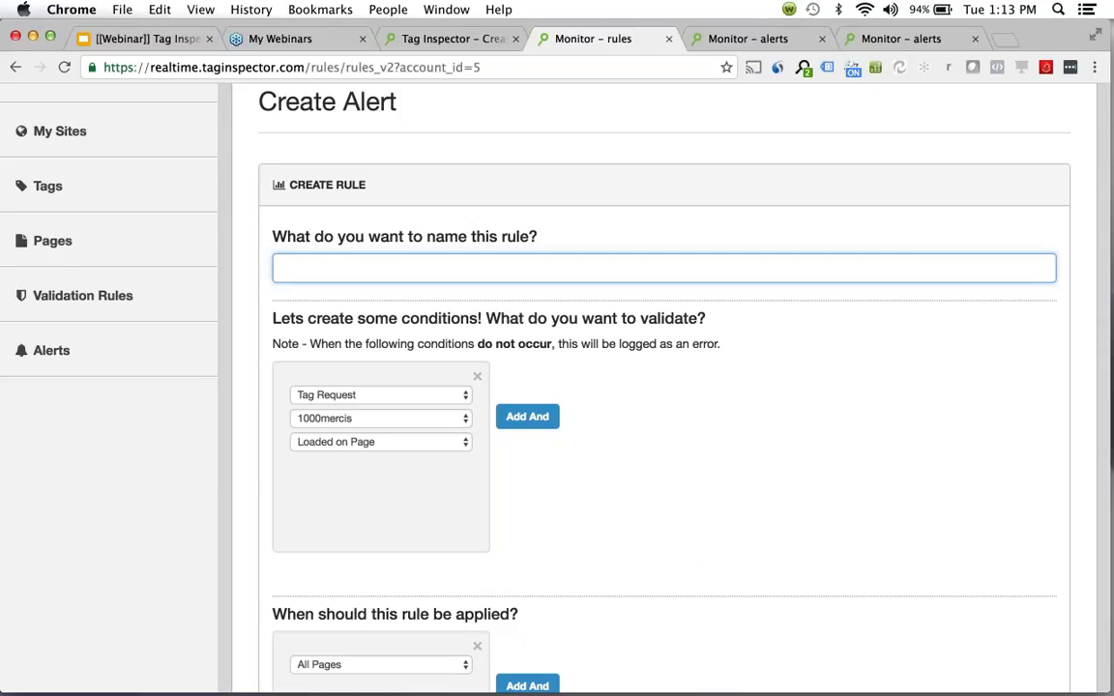
pyautogui.write('Analytics Validation')
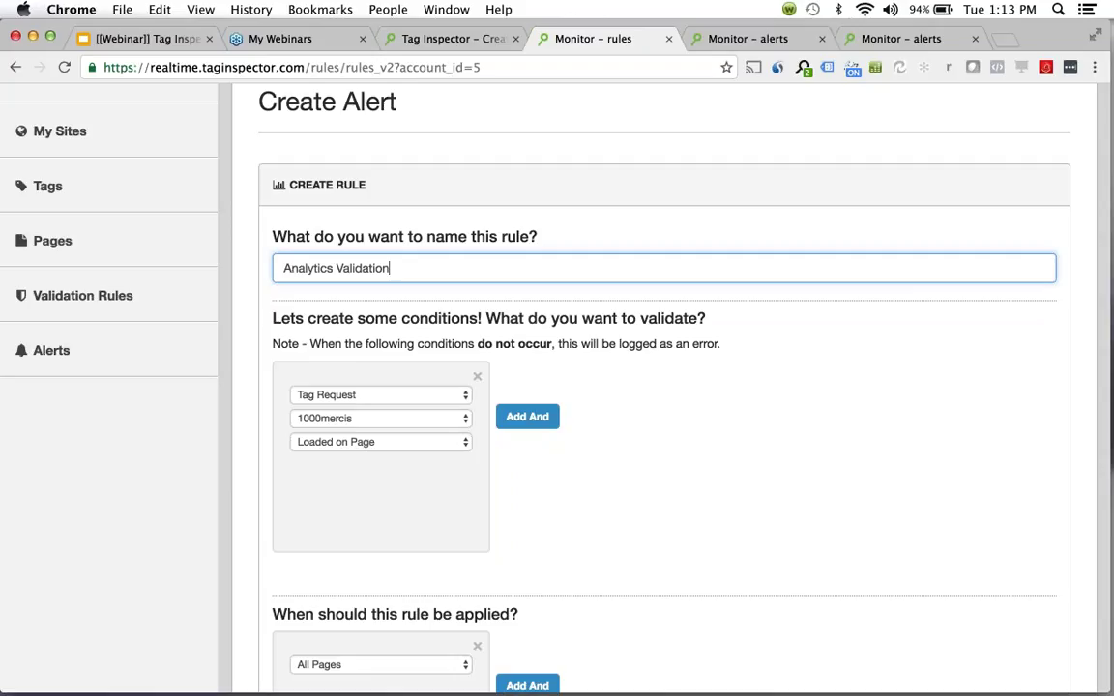
pyautogui.press('Tab')
# Set the rule to apply when the Current URL contains "/confirmation".
pyautogui.scroll(-2, 557, 387)
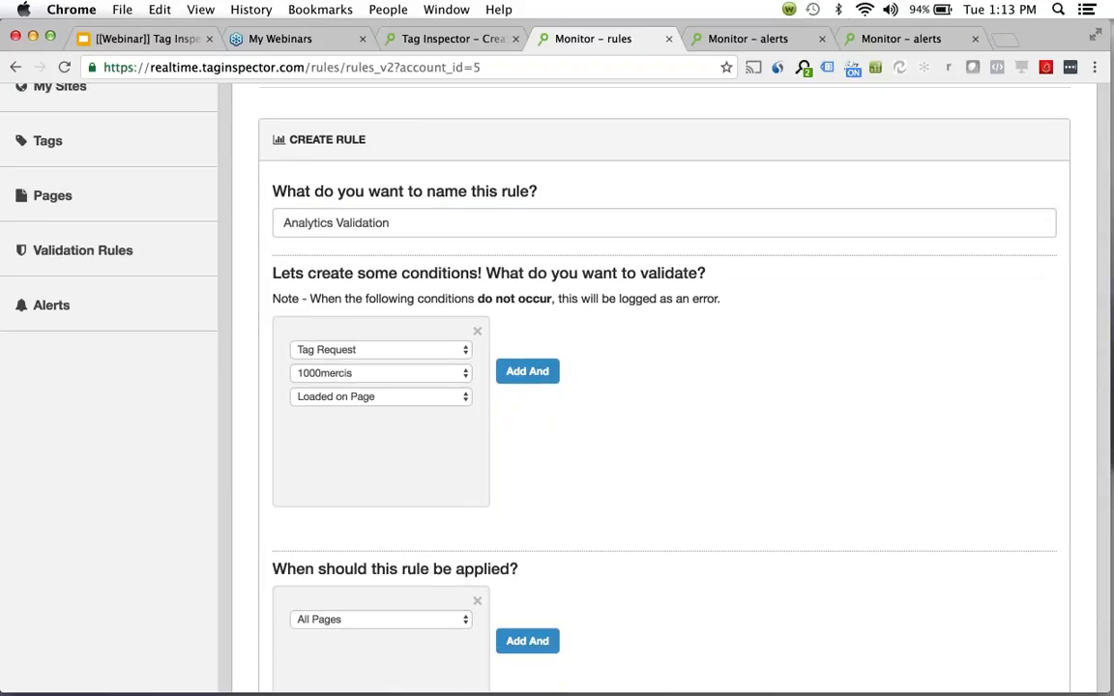
pyautogui.scroll(-2, 557, 386)
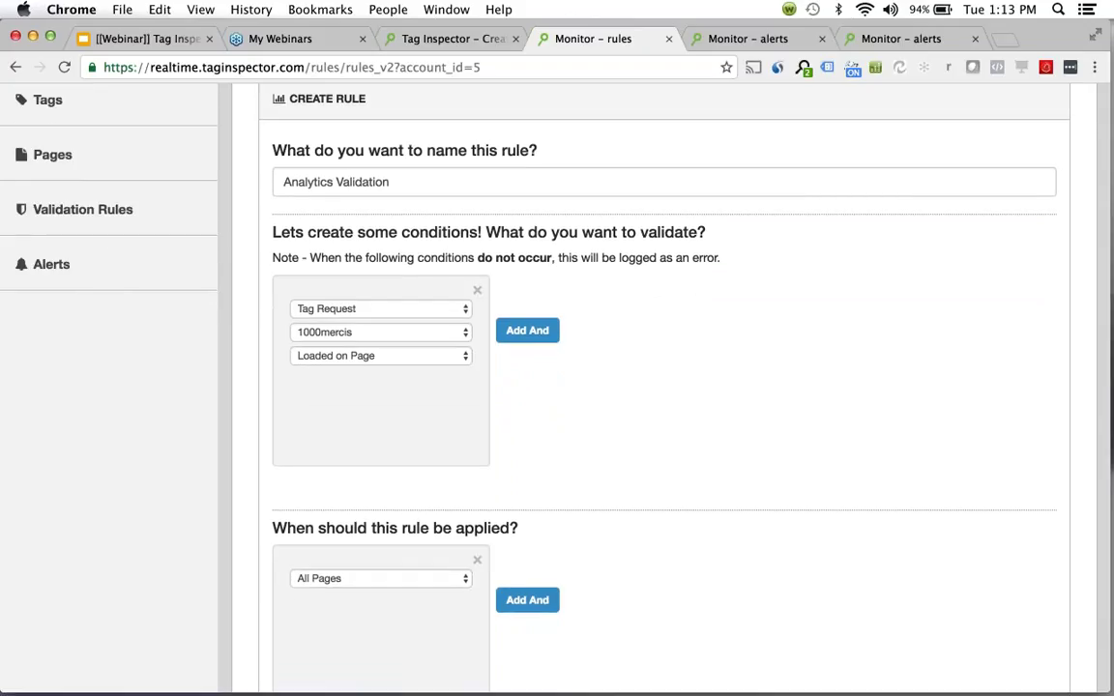
pyautogui.scroll(-3, 258, 393)
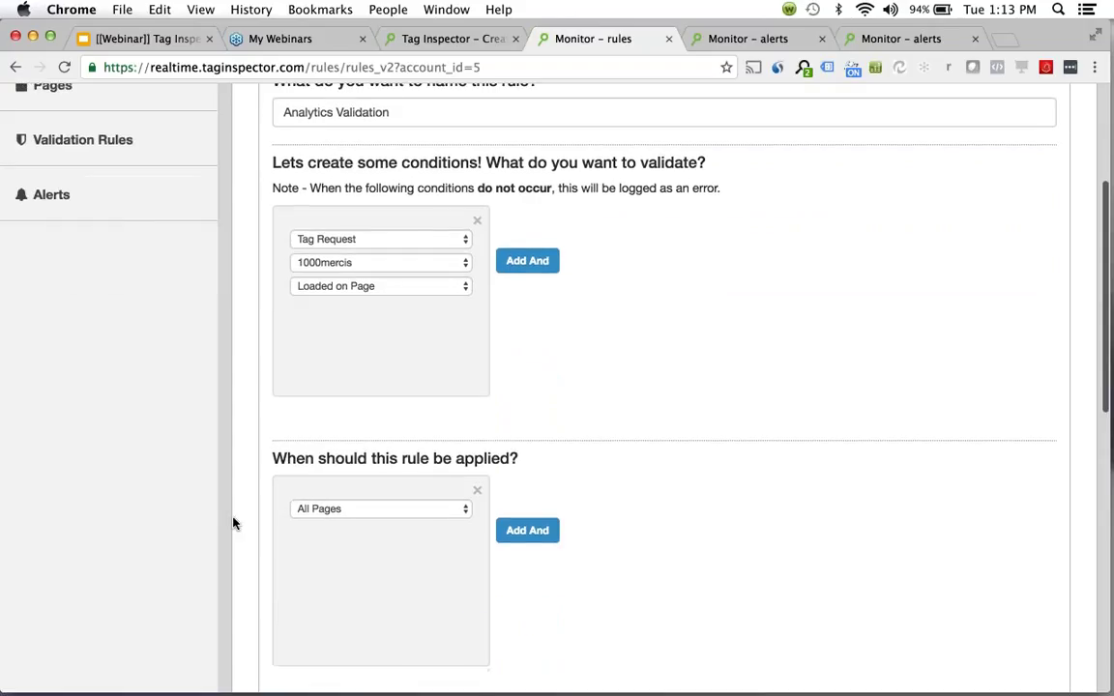
pyautogui.click(350, 510)
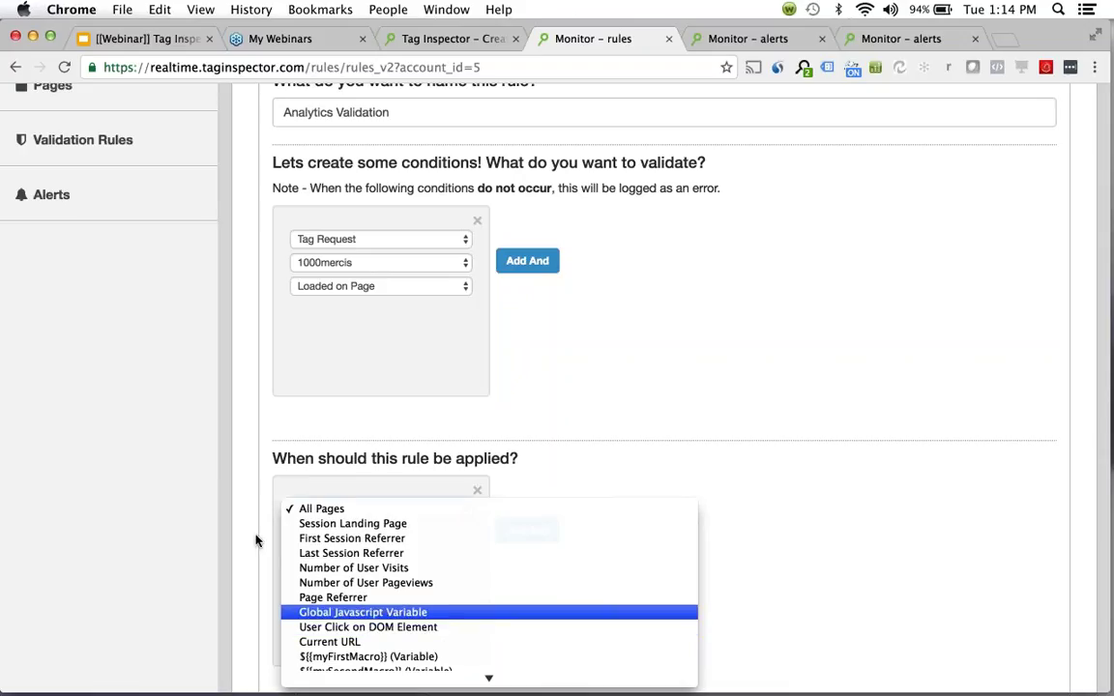
pyautogui.click(423, 643)
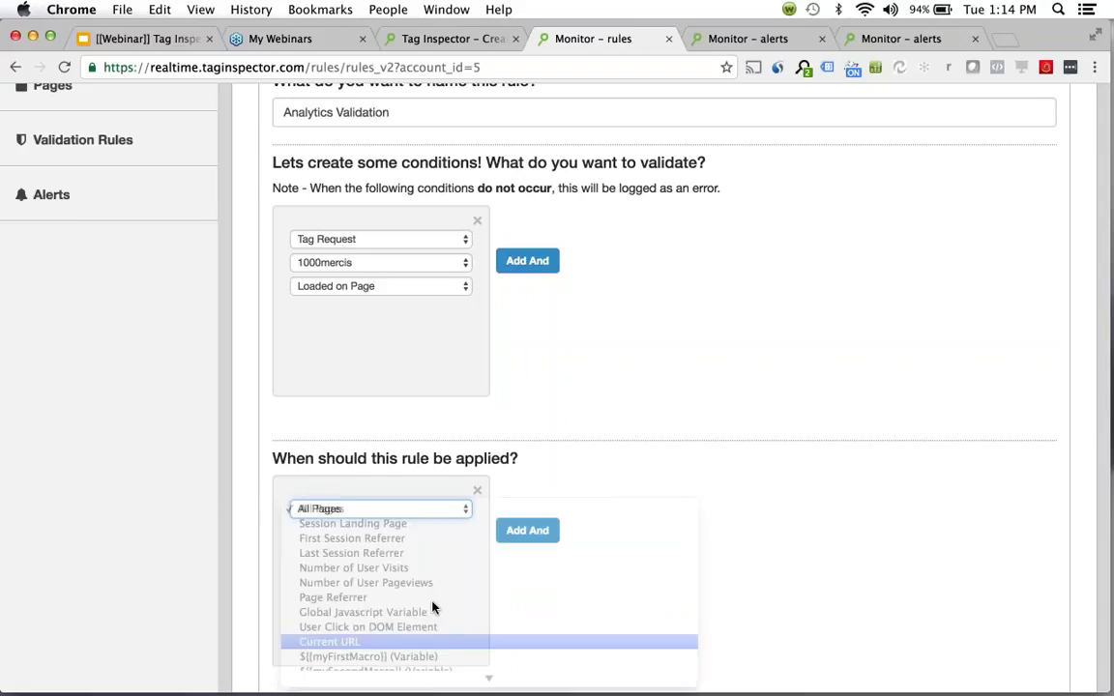
pyautogui.click(387, 533)
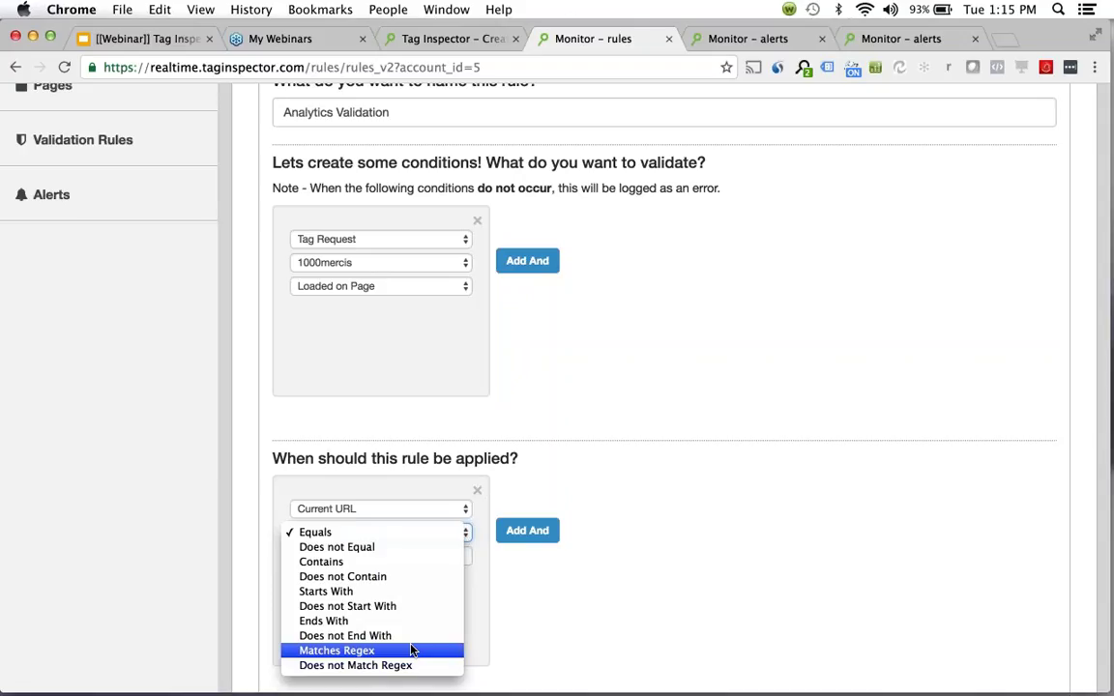
pyautogui.click(384, 565)
pyautogui.click(341, 555)
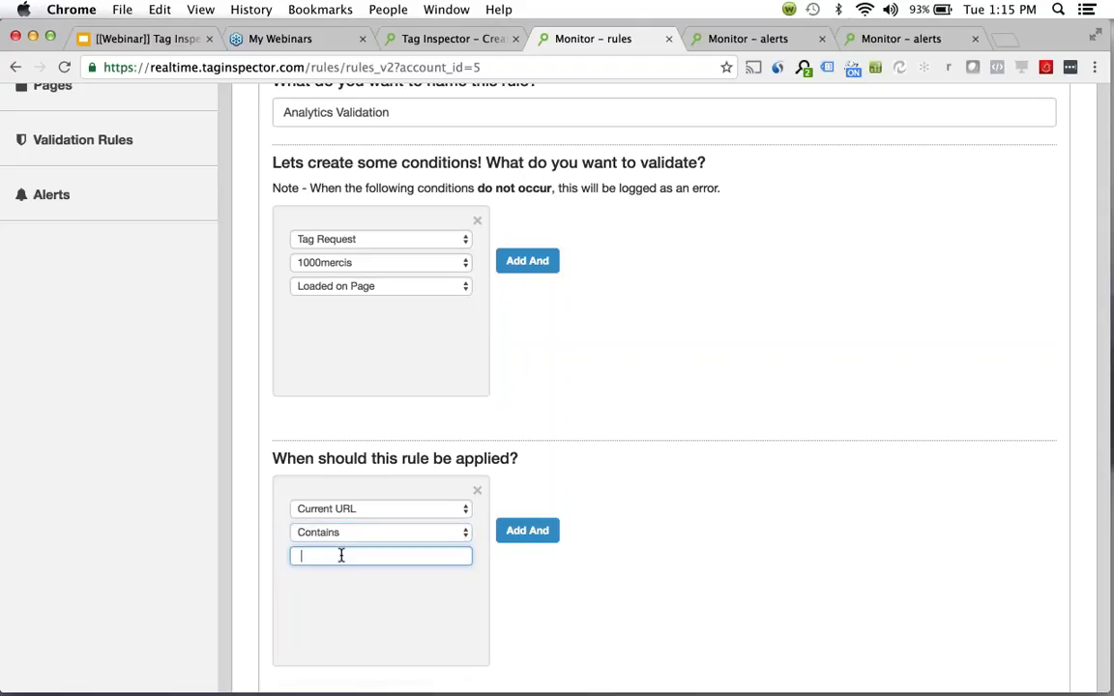
pyautogui.write('/confirmation')
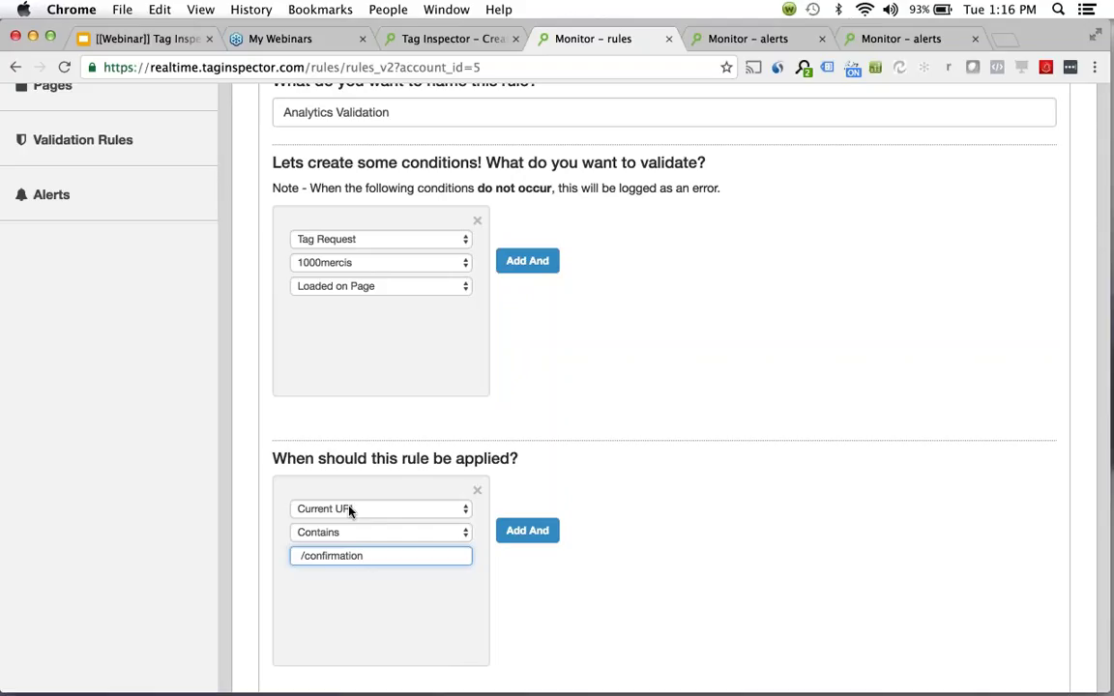
# Change when the rule applies to the Global Javascript Variable "dataLayer" containing "event: transReady".
pyautogui.click(351, 510)
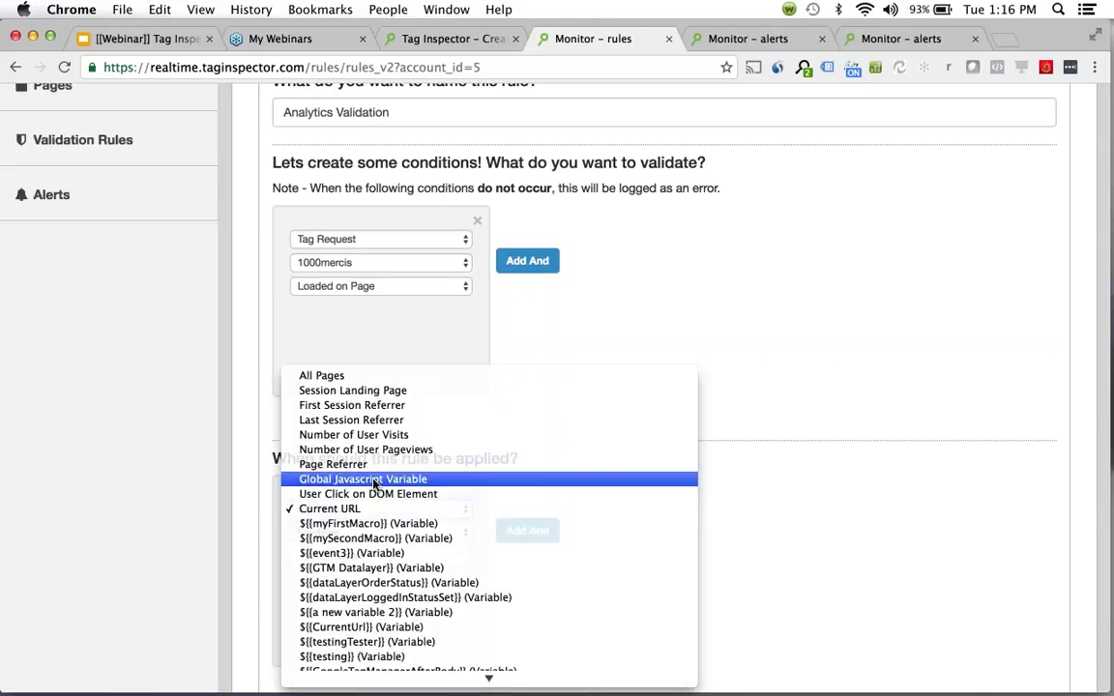
pyautogui.click(374, 480)
pyautogui.click(381, 533)
pyautogui.write('data')
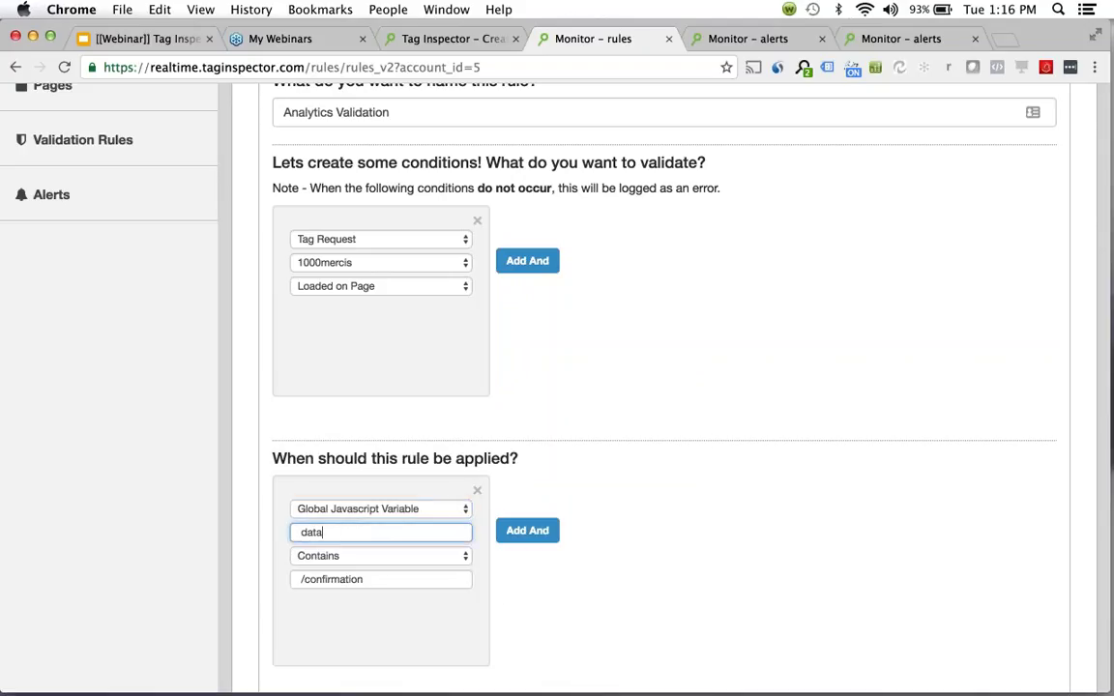
pyautogui.write('Layer')
pyautogui.moveTo(368, 578); pyautogui.dragTo(282, 577)
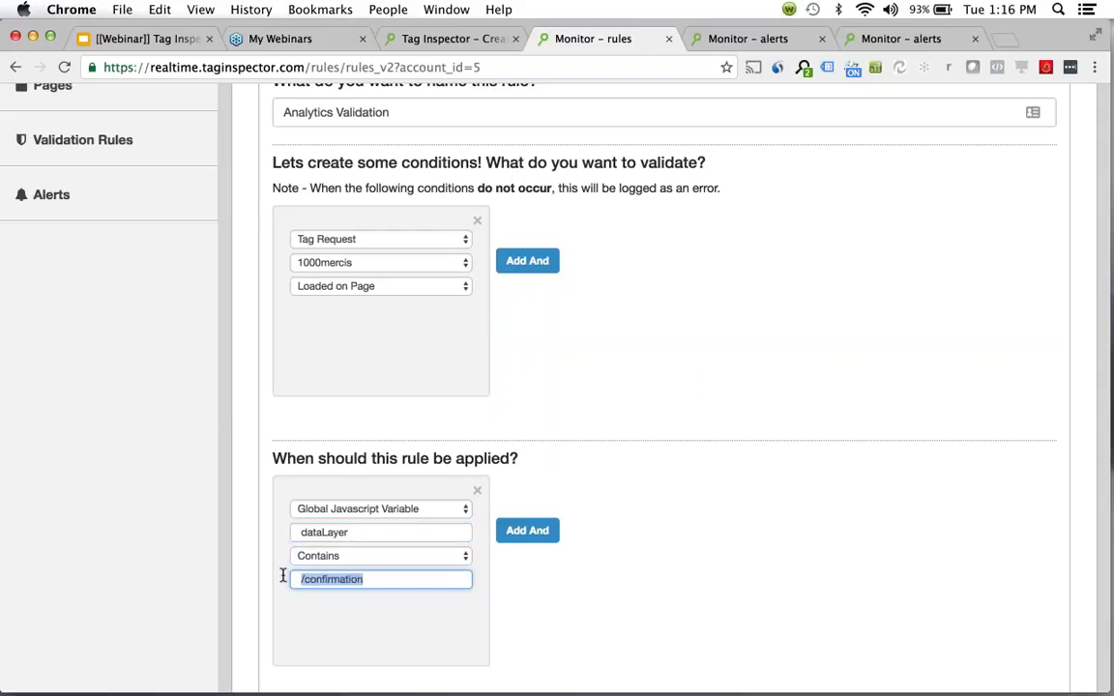
pyautogui.write('event')
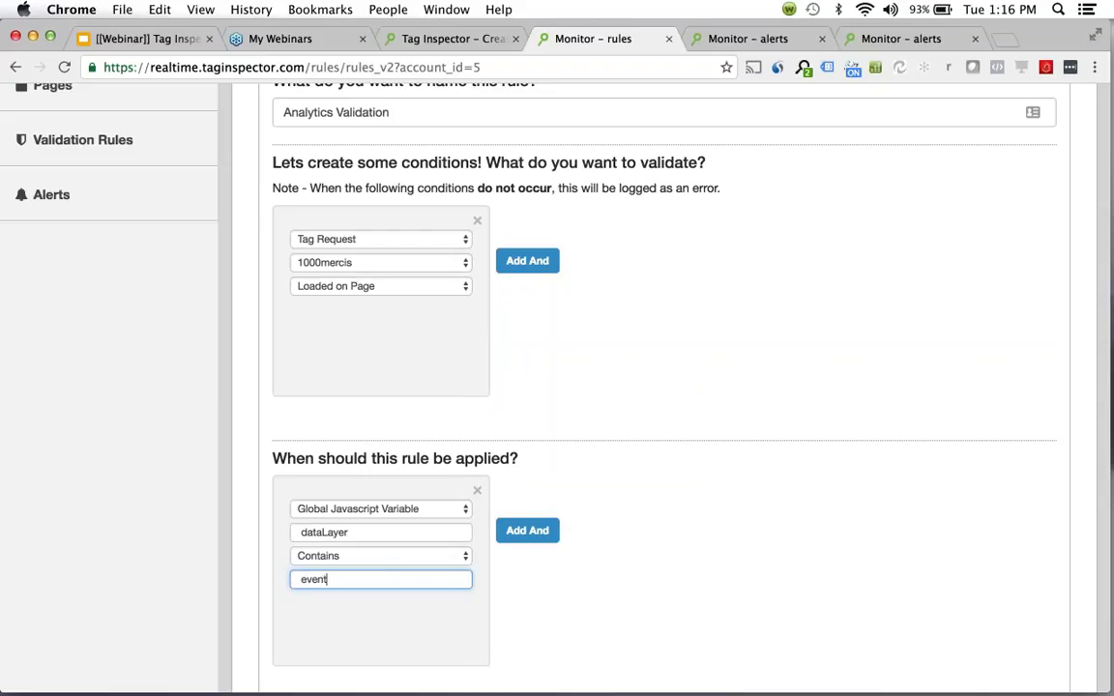
pyautogui.write(': transReady')
# Keep Tag Request as the type of the validation condition and choose Google Analytics as its tag.
pyautogui.click(385, 240)
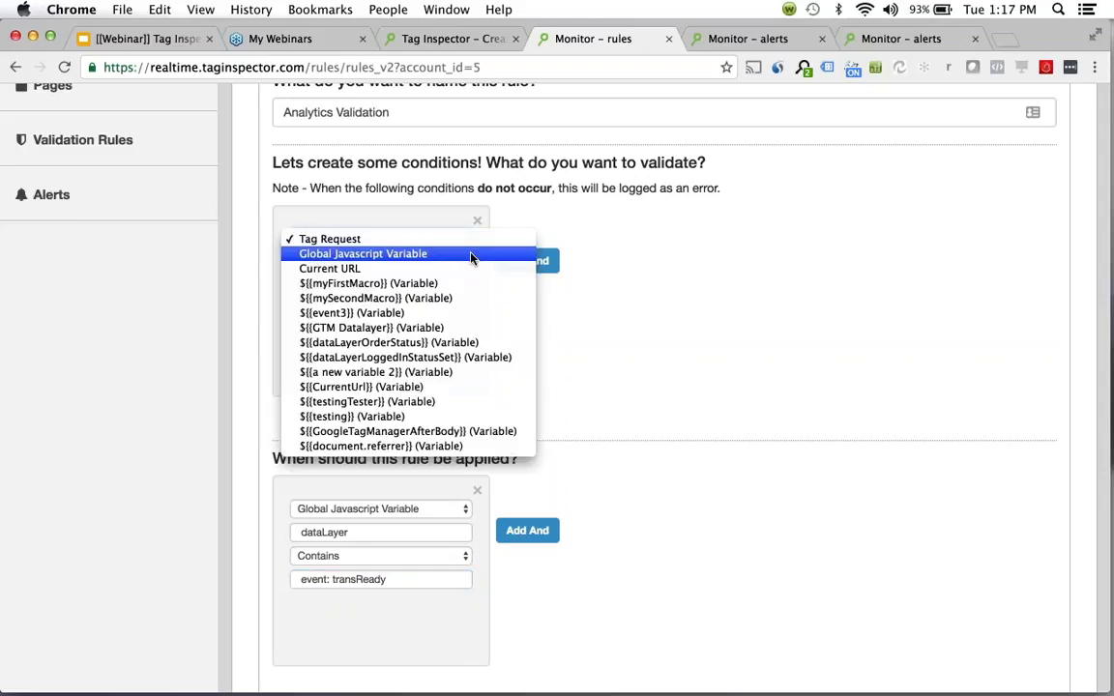
pyautogui.click(401, 241)
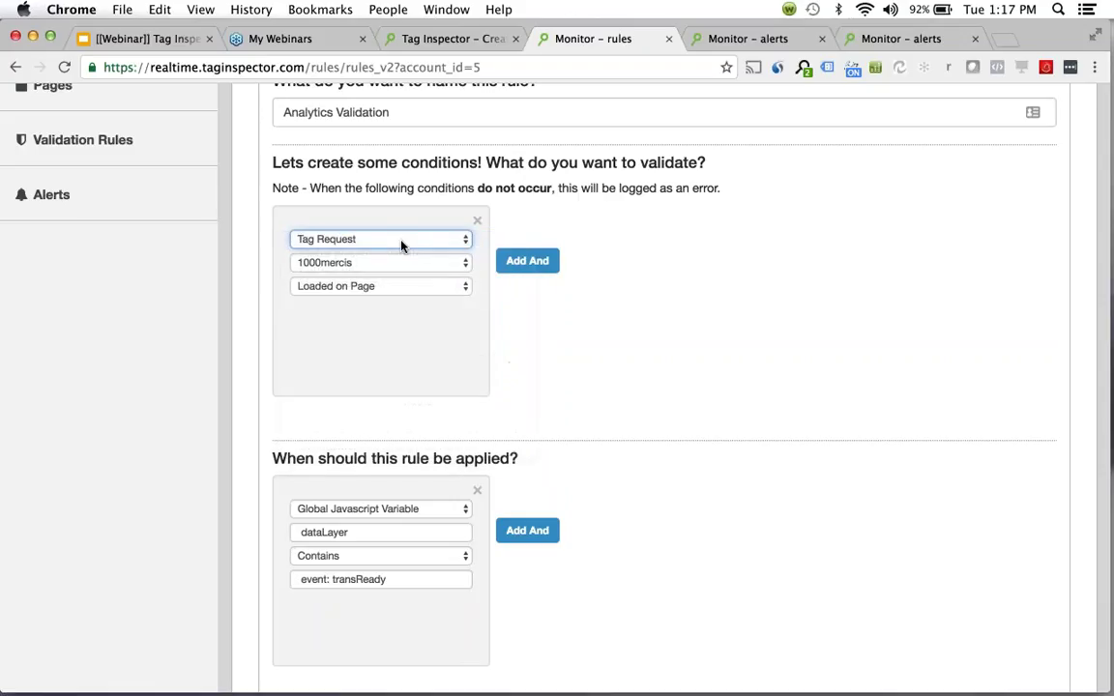
pyautogui.click(351, 268)
pyautogui.write('goo')
pyautogui.press('Down')
pyautogui.press('Down')
pyautogui.press('Down')
pyautogui.press('Down')
pyautogui.press('Down')
pyautogui.press('Down')
pyautogui.press('Down')
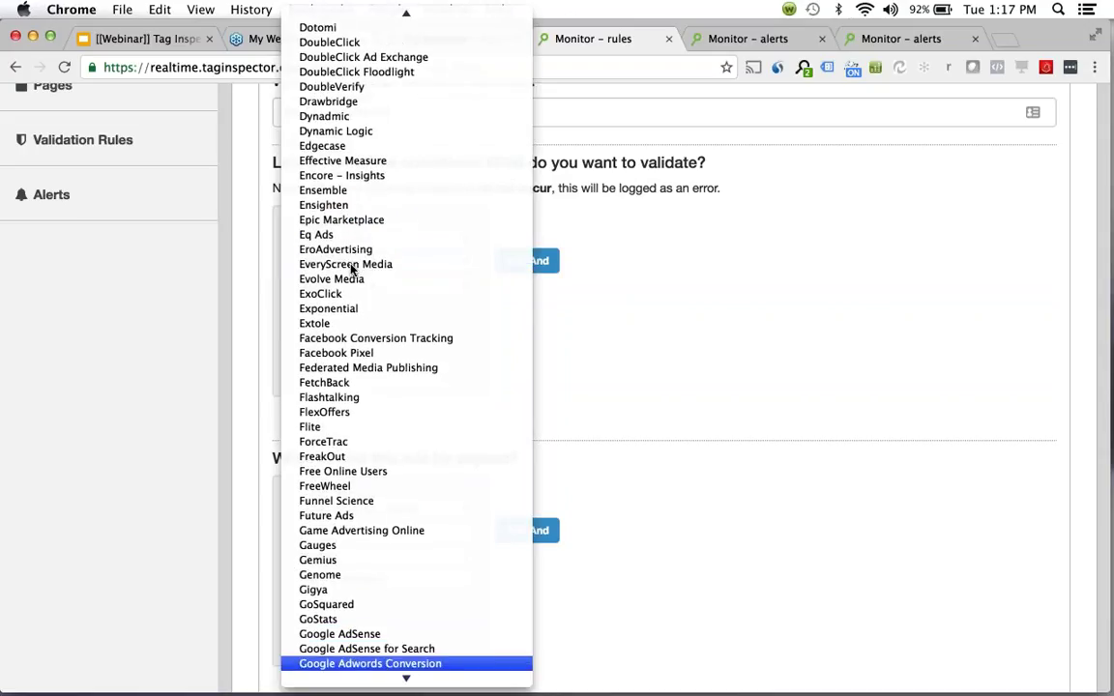
pyautogui.press('Return')
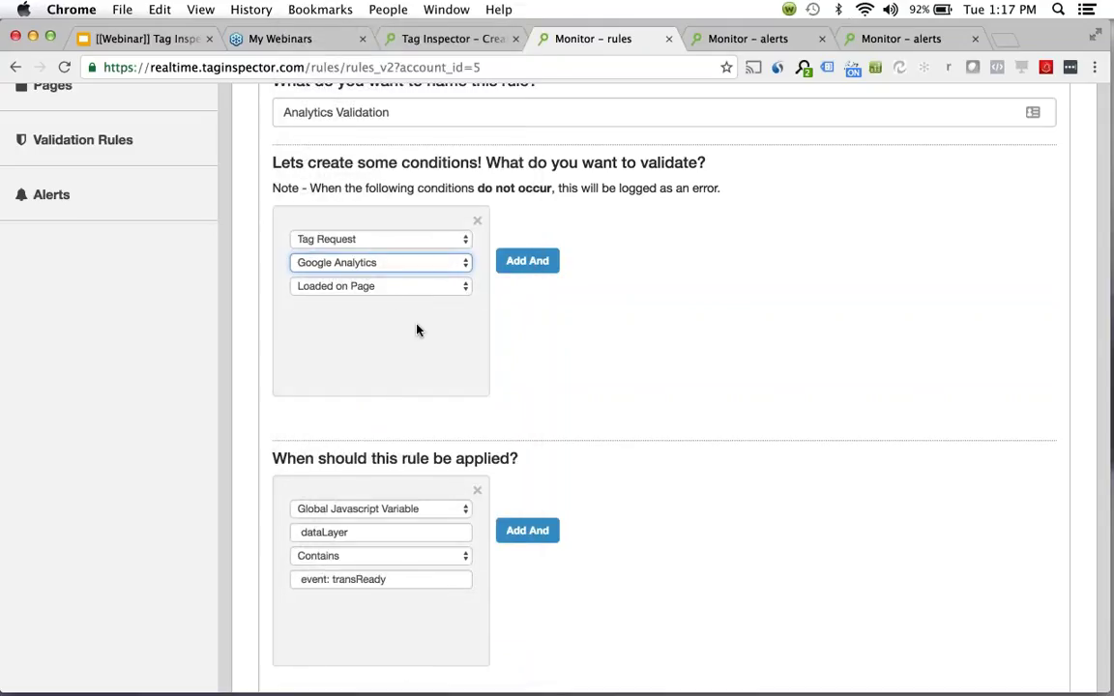
pyautogui.click(449, 321)
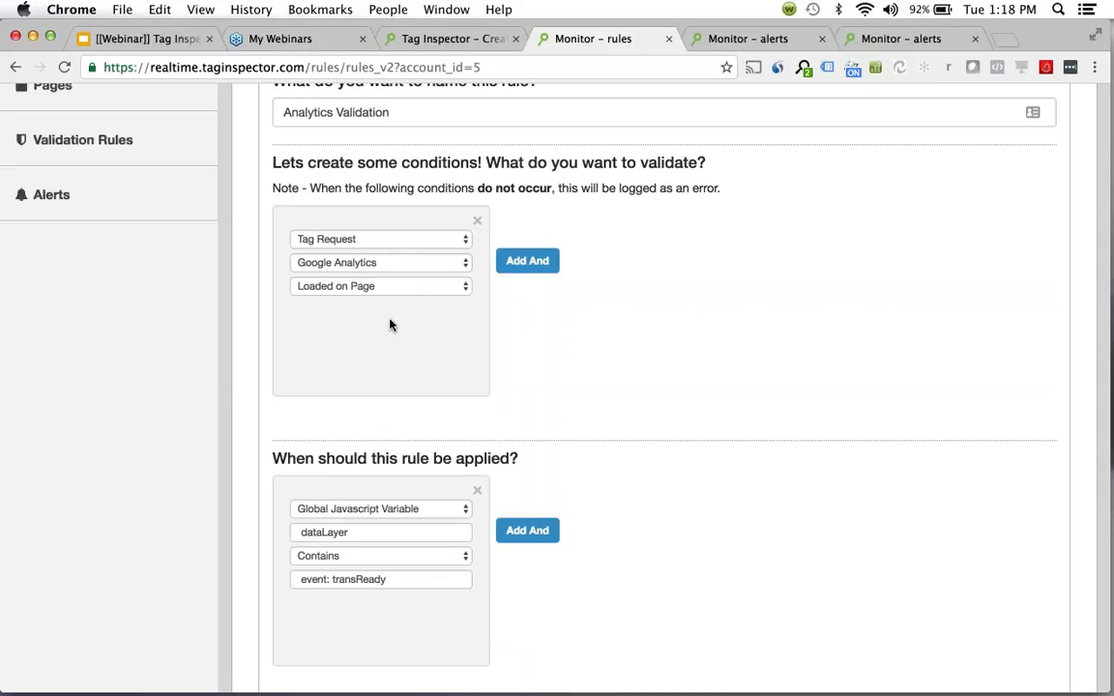
# Set the Google Analytics condition to Parameter Set with the parameter name "tr".
pyautogui.click(376, 288)
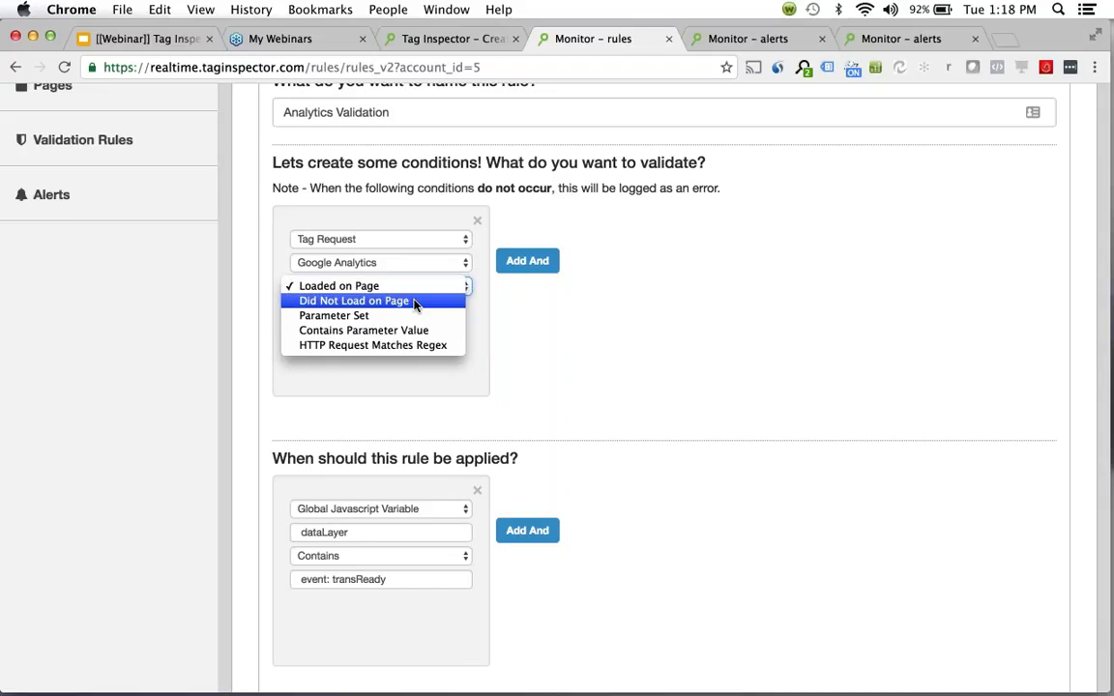
pyautogui.click(430, 320)
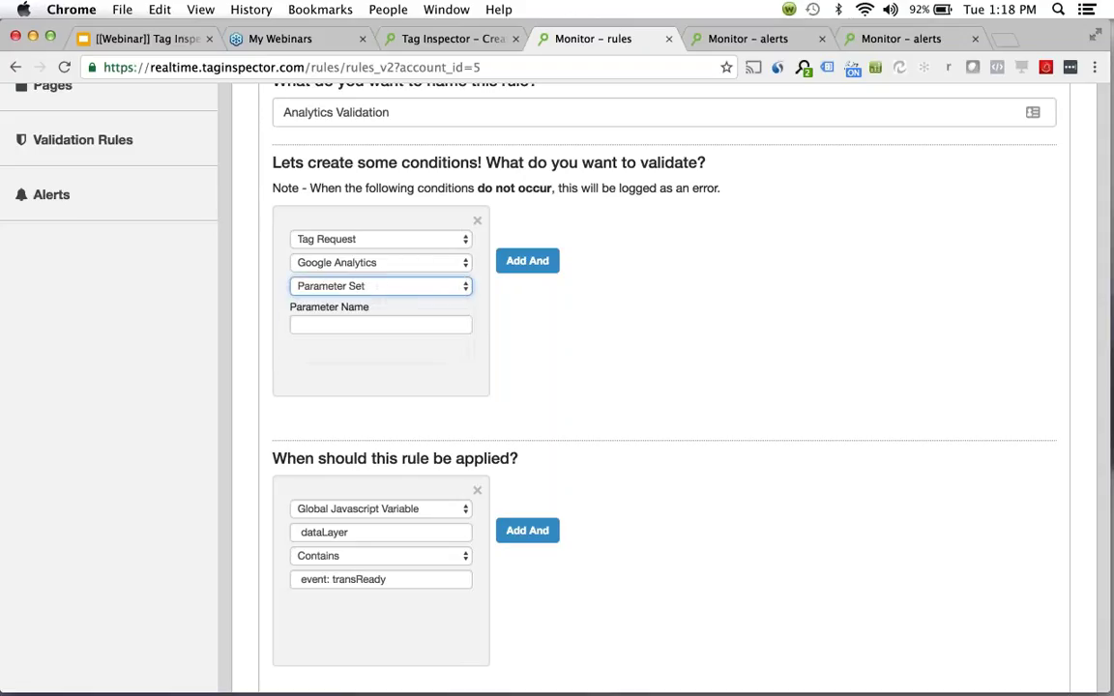
pyautogui.click(380, 325)
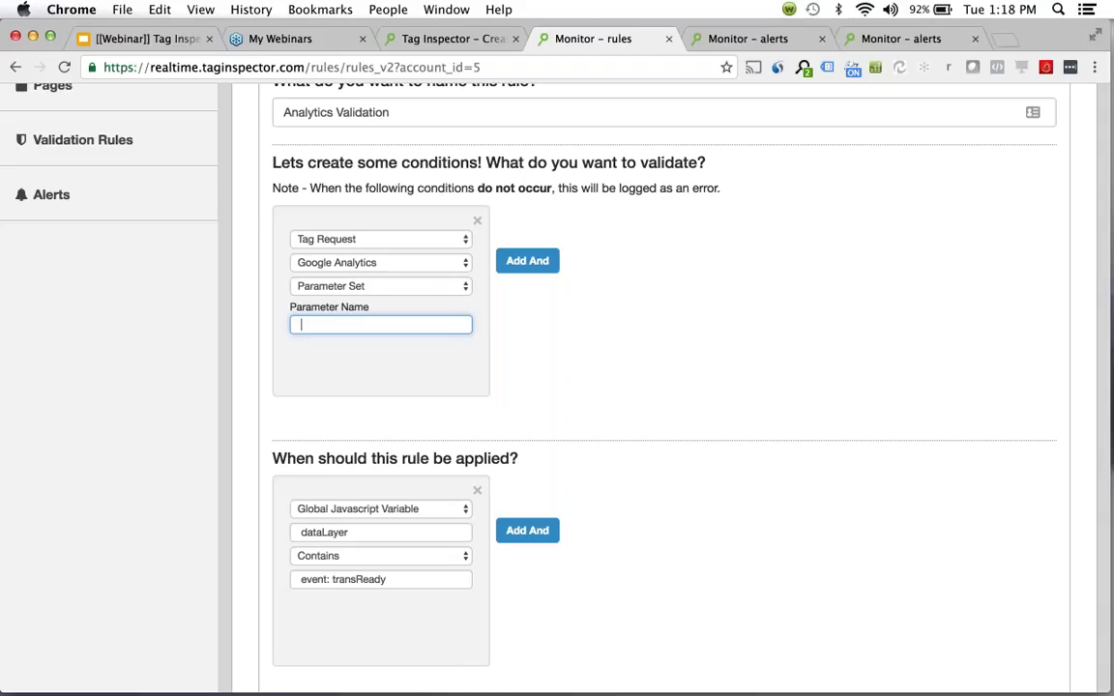
pyautogui.write('tr')
pyautogui.click(379, 373)
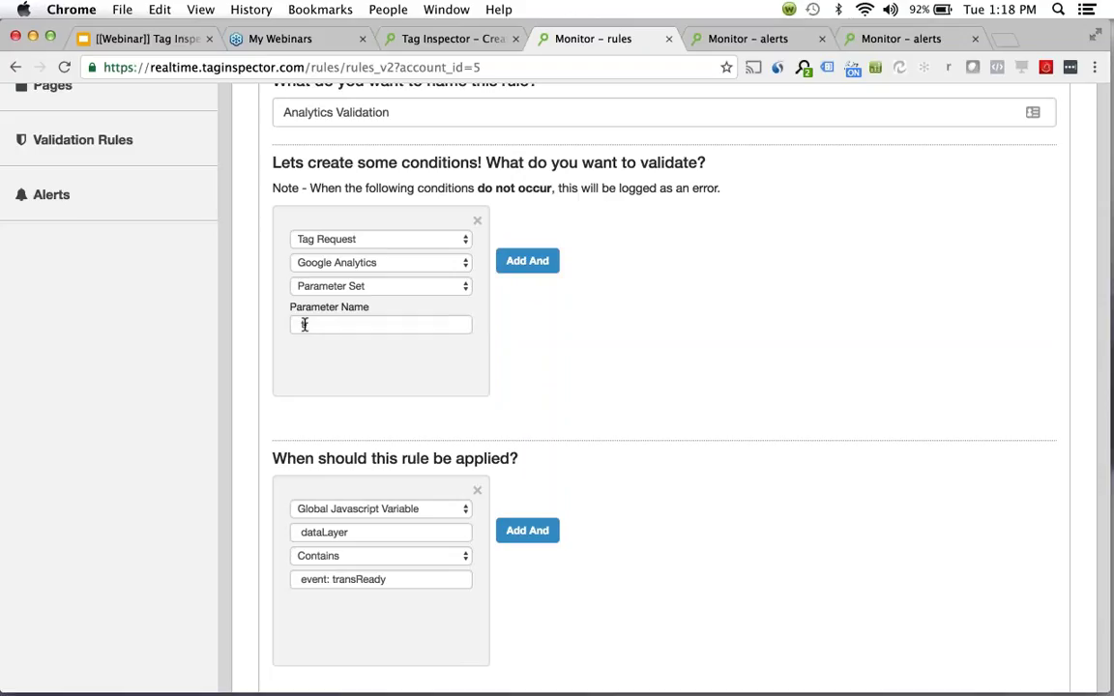
pyautogui.write('tr')
# Set the Google Analytics condition to Contains Parameter Value with parameter name "tid" and value "UA-XXXEA-AA".
pyautogui.click(311, 286)
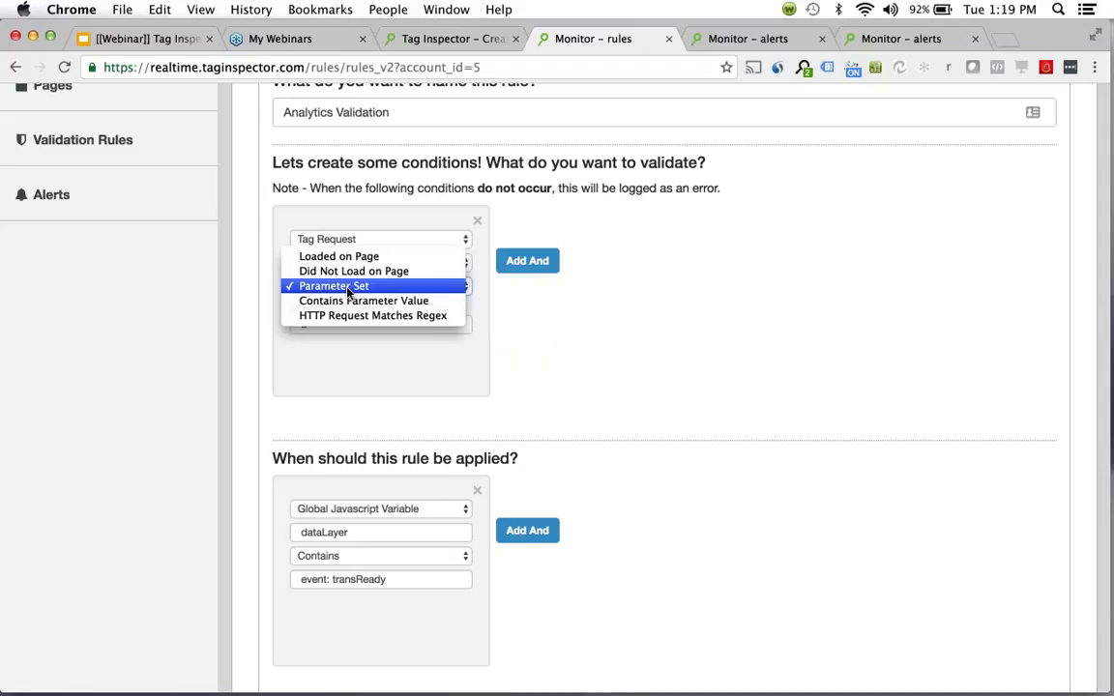
pyautogui.click(427, 303)
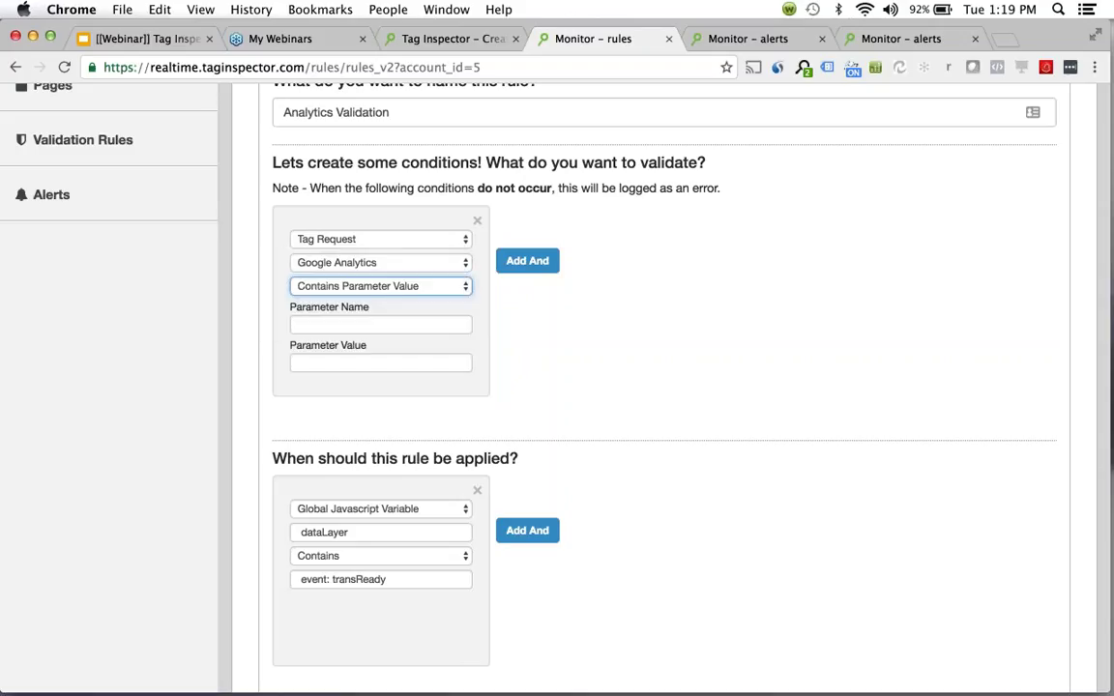
pyautogui.click(339, 324)
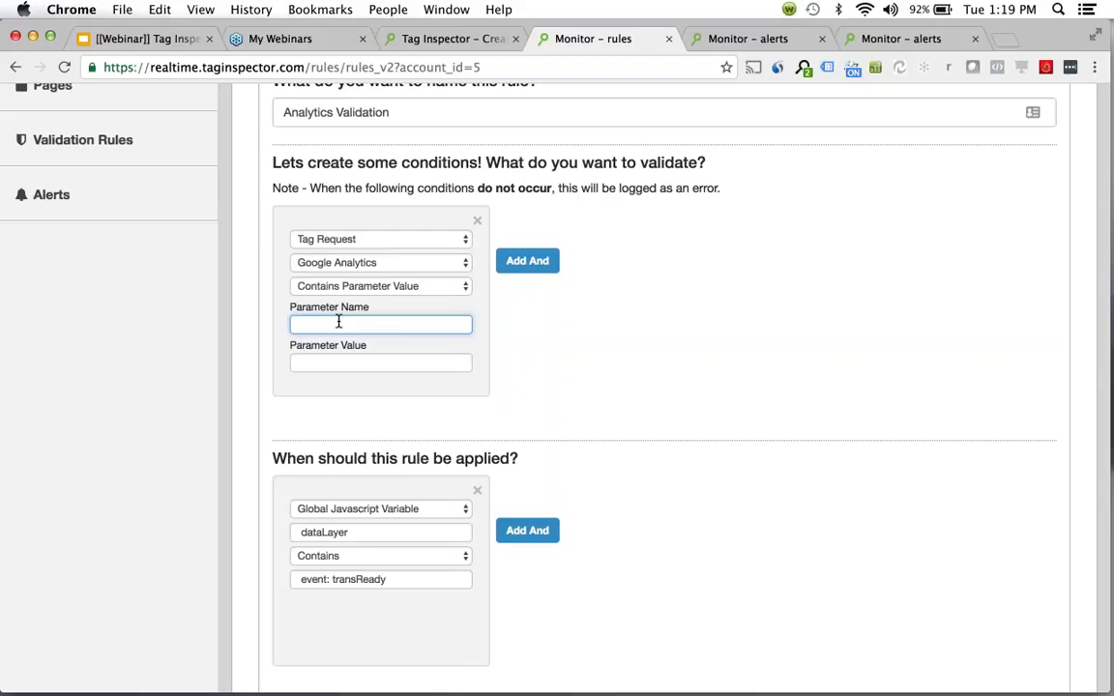
pyautogui.write('tid')
pyautogui.click(381, 362)
pyautogui.write('UA-')
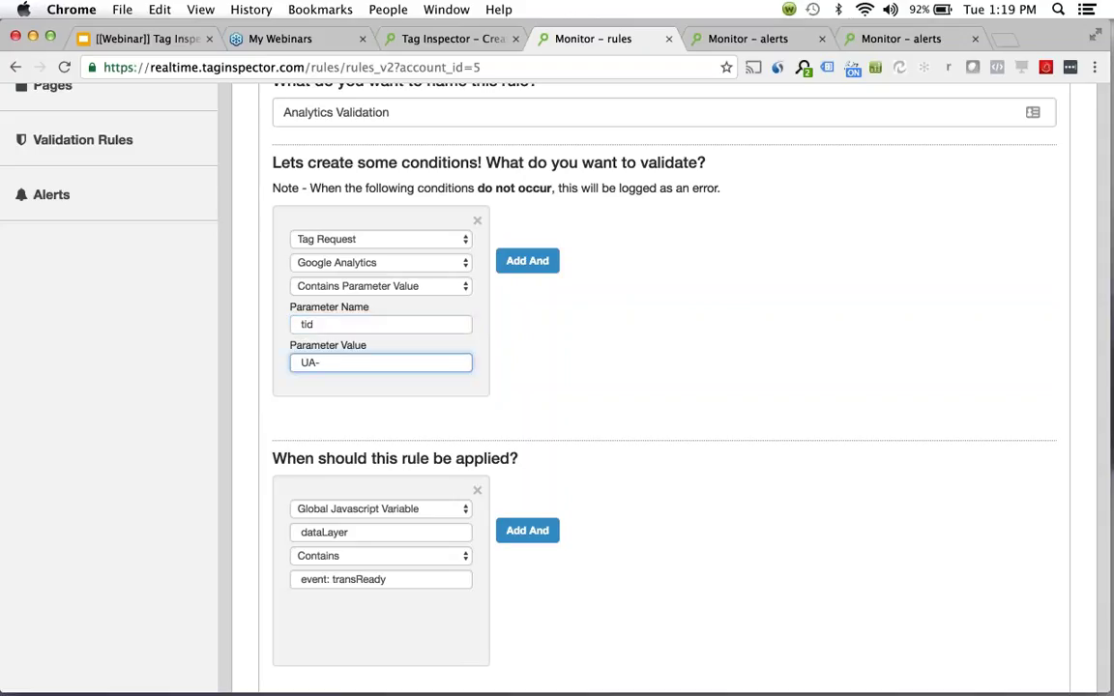
pyautogui.write('XXXEA-AA')
# Change when the rule applies to Current URL Contains "/confirmation".
pyautogui.click(365, 510)
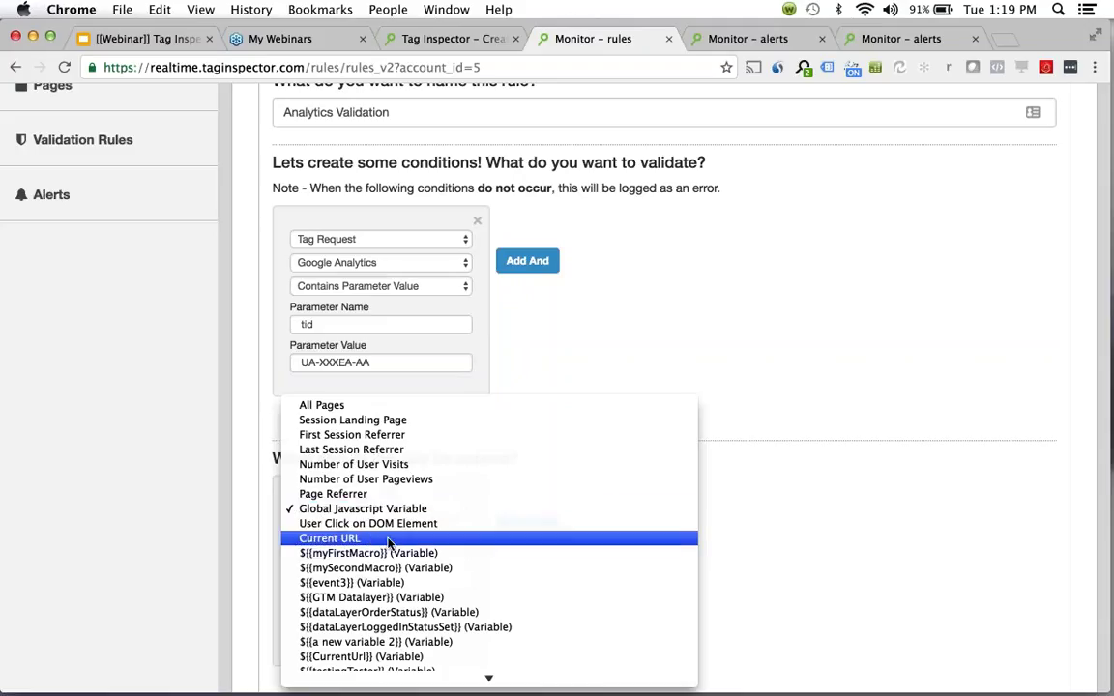
pyautogui.click(356, 538)
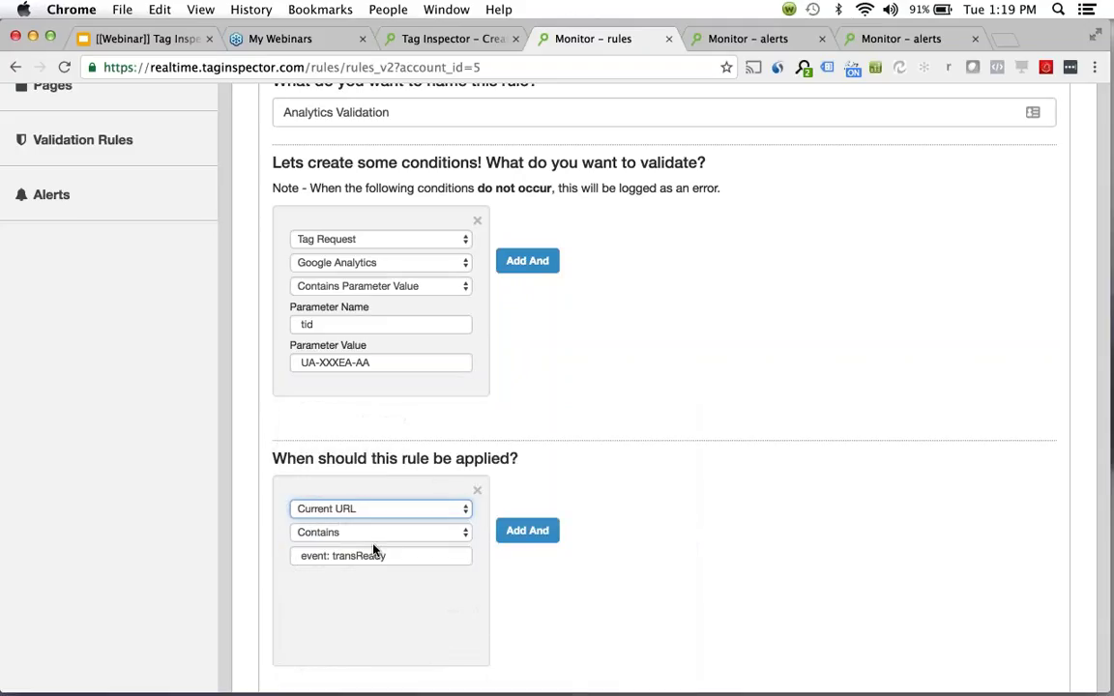
pyautogui.click(397, 558)
pyautogui.press('super+a')
pyautogui.write('/confimration')
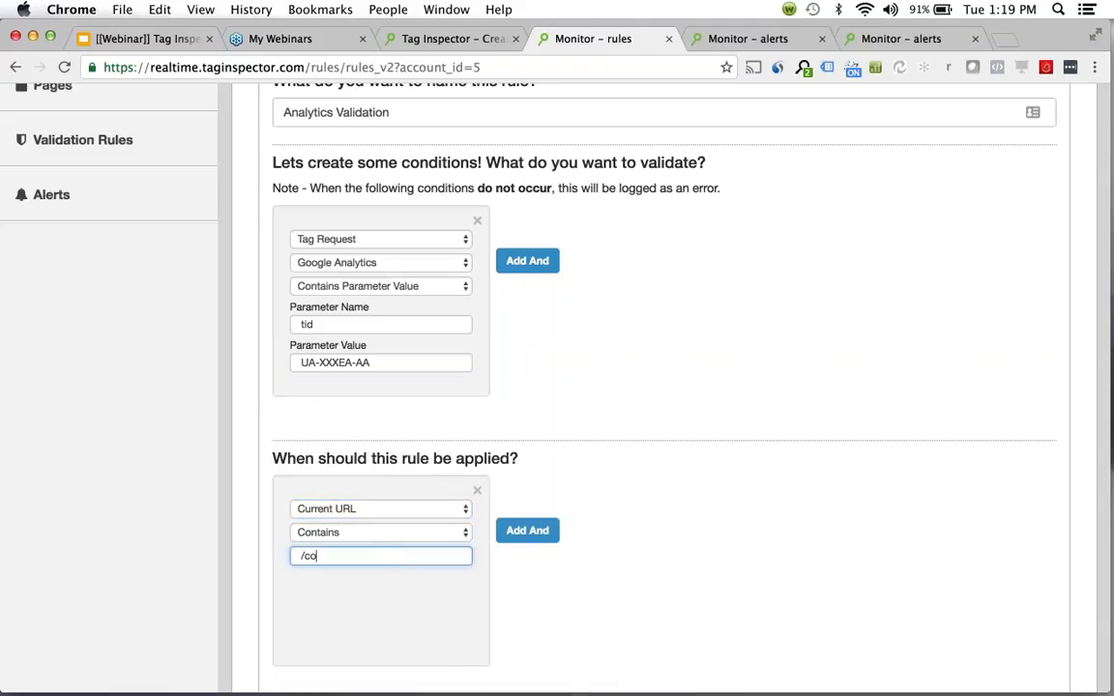
pyautogui.press('BackSpace')
pyautogui.press('BackSpace')
pyautogui.press('BackSpace')
pyautogui.press('BackSpace')
pyautogui.press('BackSpace')
pyautogui.press('BackSpace')
pyautogui.press('BackSpace')
pyautogui.write('rmation')
pyautogui.click(575, 418)
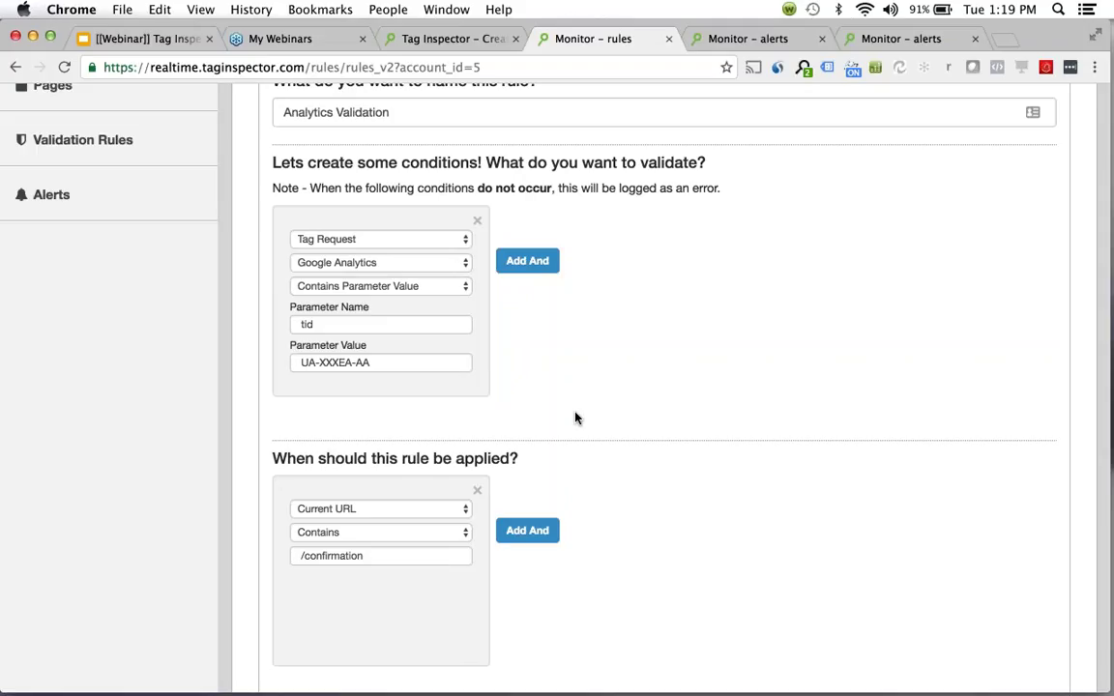
# Change the validation condition to the Global Javascript Variable "dataLayer" with the Contains operator.
pyautogui.click(351, 263)
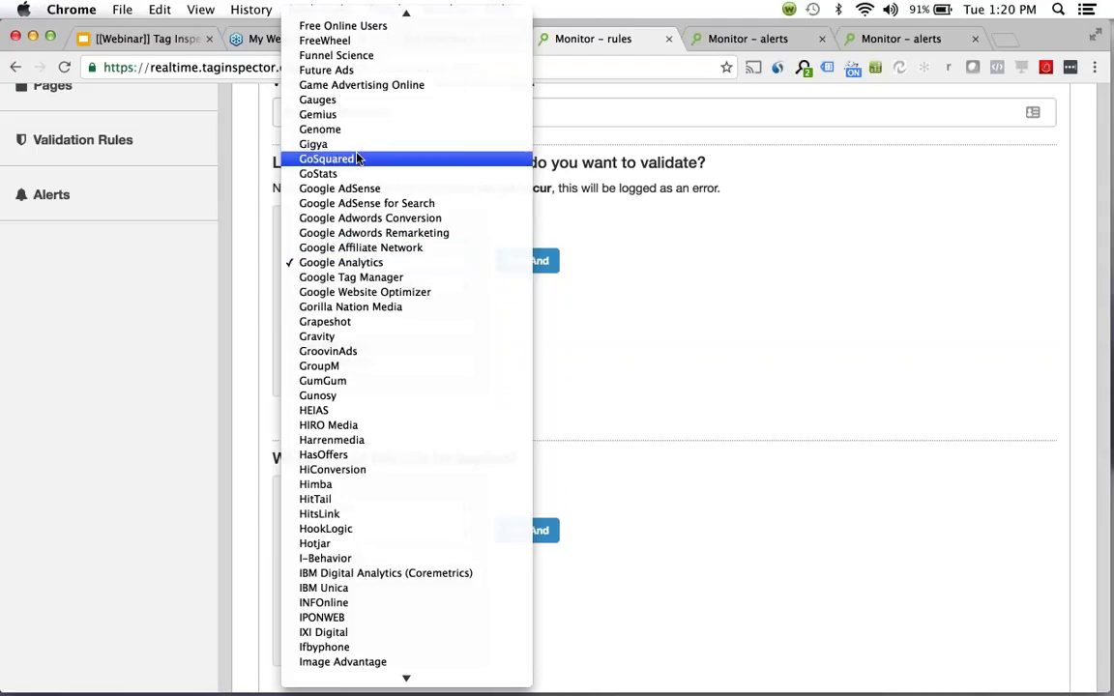
pyautogui.click(629, 259)
pyautogui.click(375, 241)
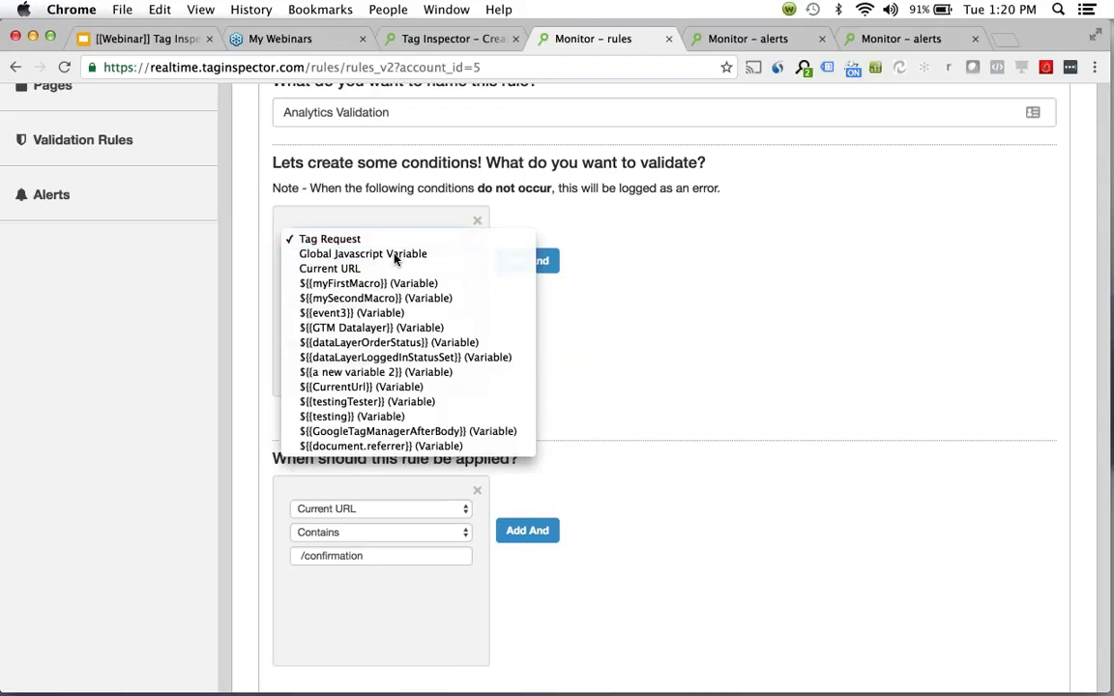
pyautogui.click(394, 254)
pyautogui.moveTo(380, 263); pyautogui.dragTo(254, 258)
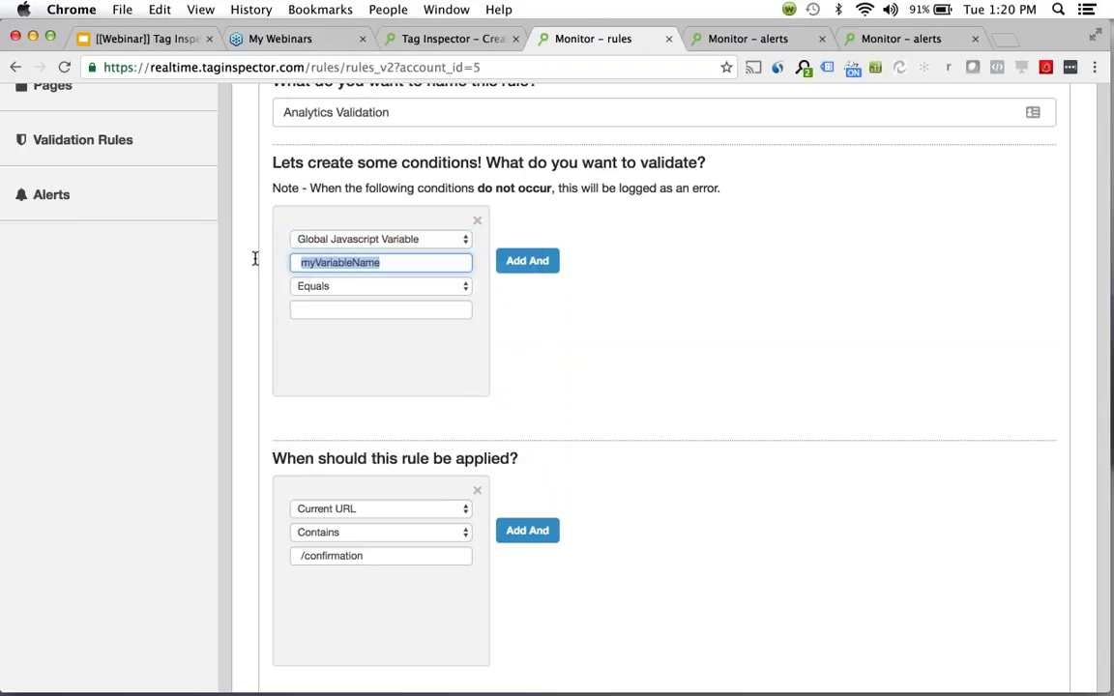
pyautogui.write('dataLayer')
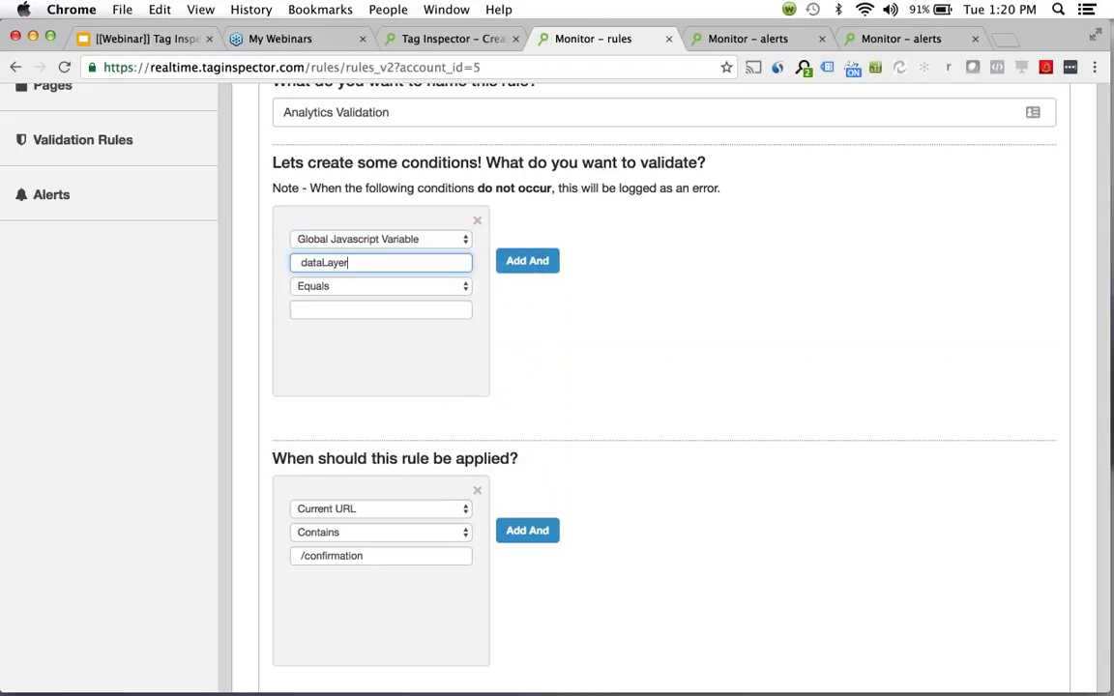
pyautogui.click(348, 288)
pyautogui.click(349, 316)
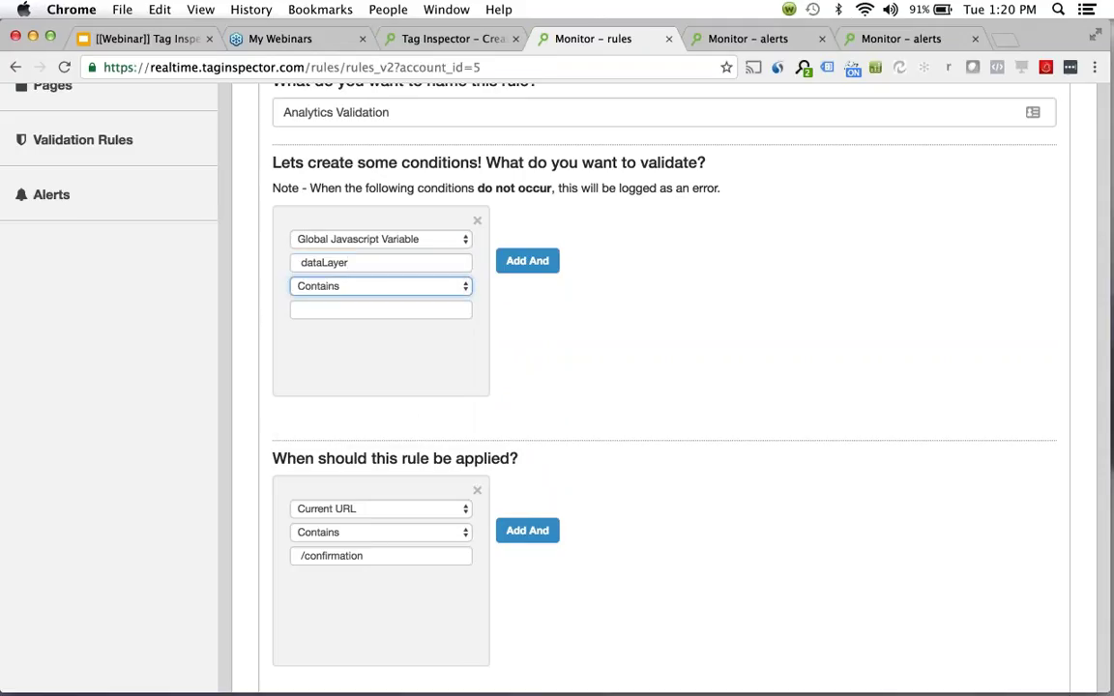
# Keep the Contains operator and set the dataLayer validation condition's value to "event: trackTransaction".
pyautogui.click(347, 309)
pyautogui.click(349, 287)
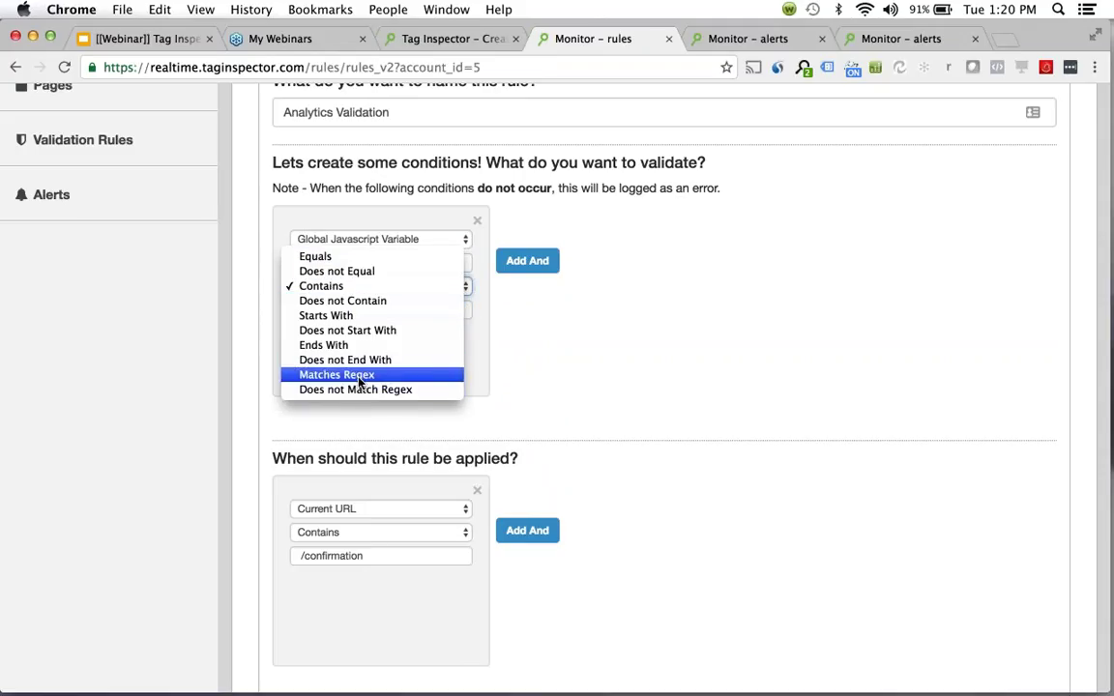
pyautogui.click(388, 288)
pyautogui.click(301, 309)
pyautogui.write('event')
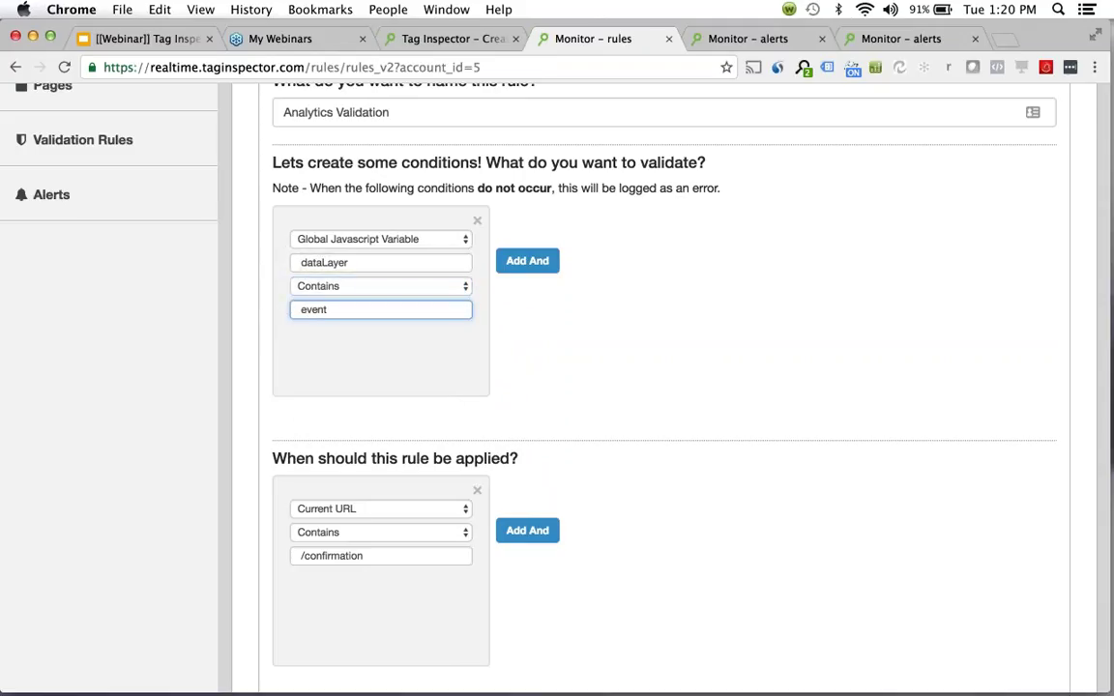
pyautogui.write(': trackTransaction')
# Replace the dataLayer validation condition's value with "ecommerce.products.id".
pyautogui.moveTo(420, 310); pyautogui.dragTo(274, 309)
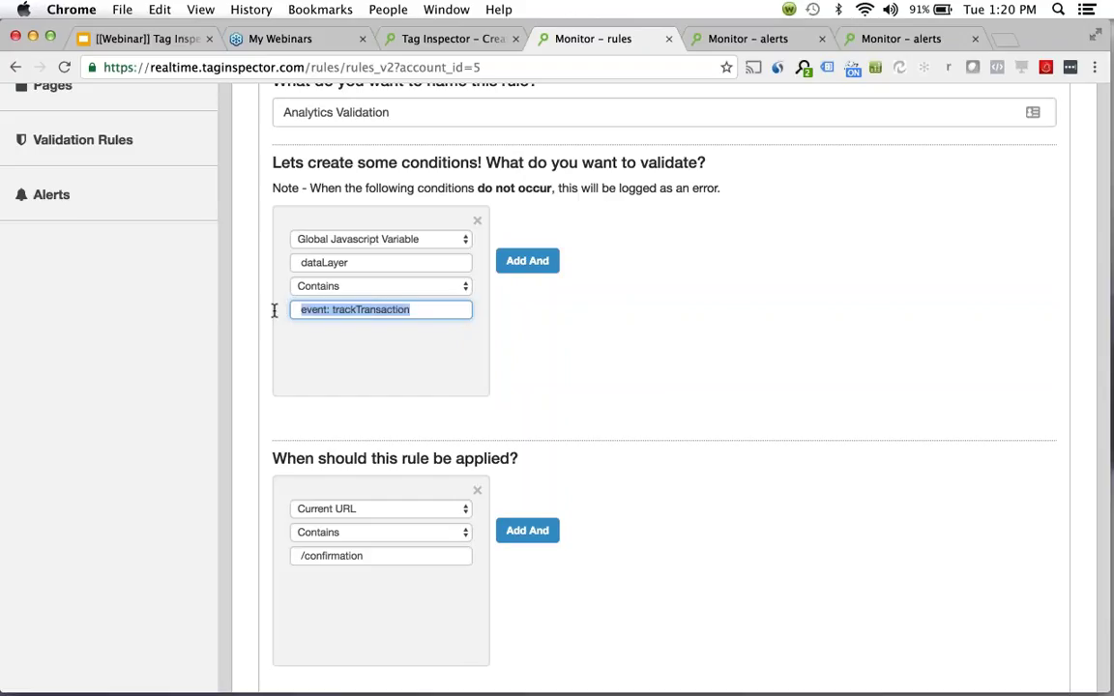
pyautogui.write('e')
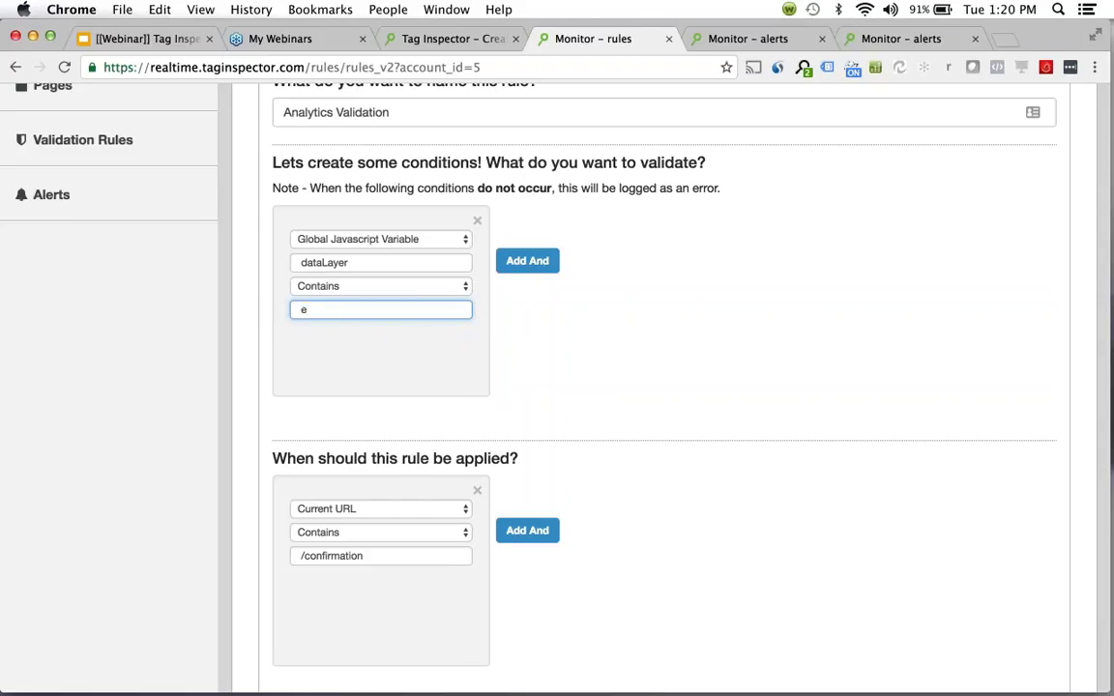
pyautogui.press('BackSpace')
pyautogui.write('ecommerce.products.id')
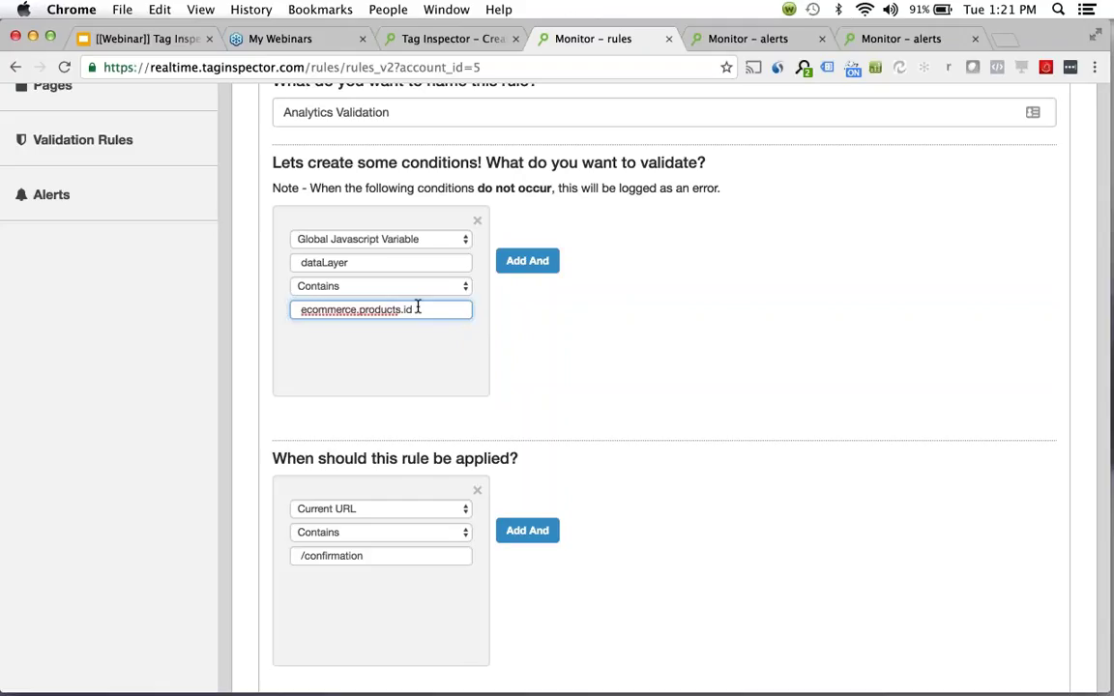
# Keep Window Unload as the event for checking the values and apply the rule to the site "Example".
pyautogui.scroll(-4, 418, 307)
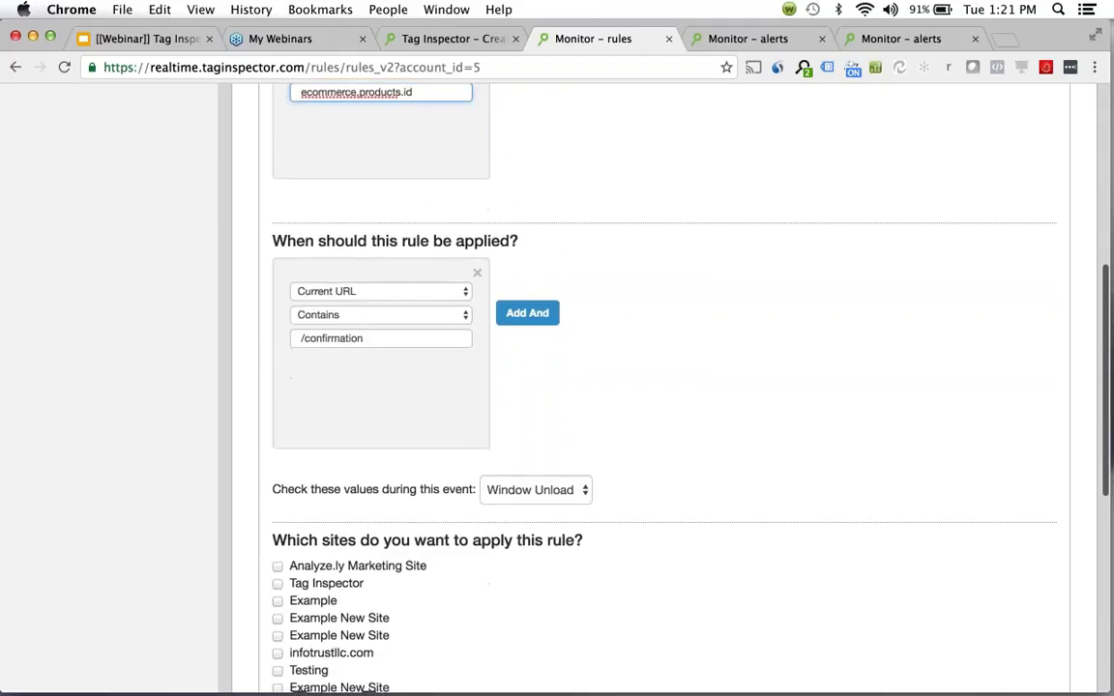
pyautogui.scroll(2, 638, 387)
pyautogui.scroll(-1, 639, 387)
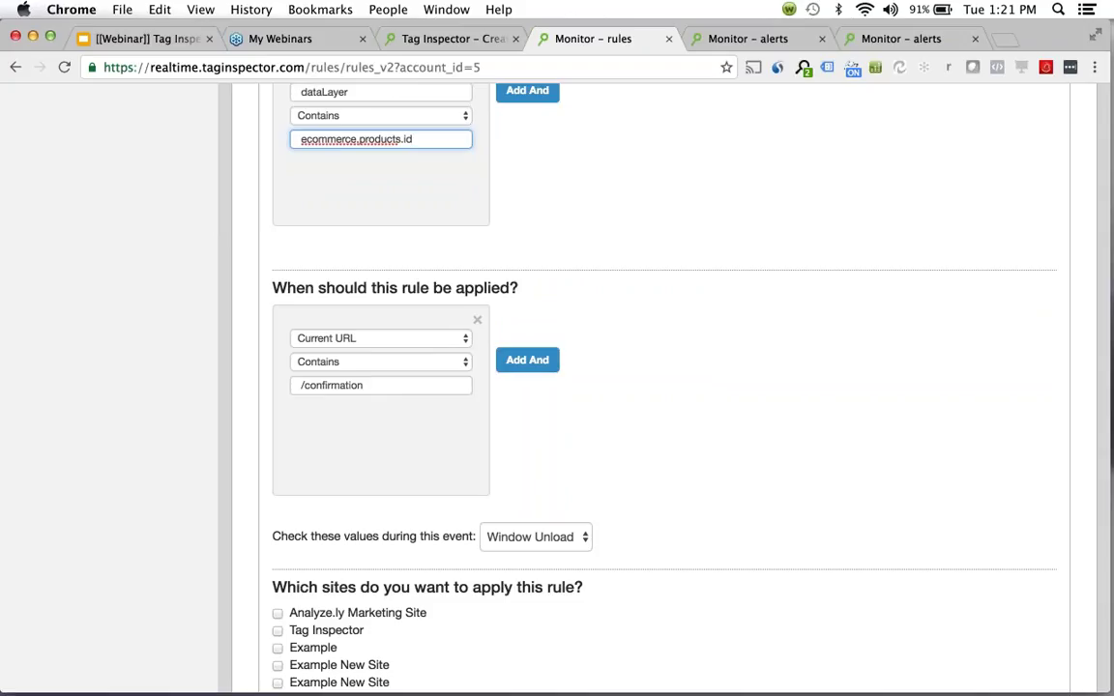
pyautogui.click(530, 539)
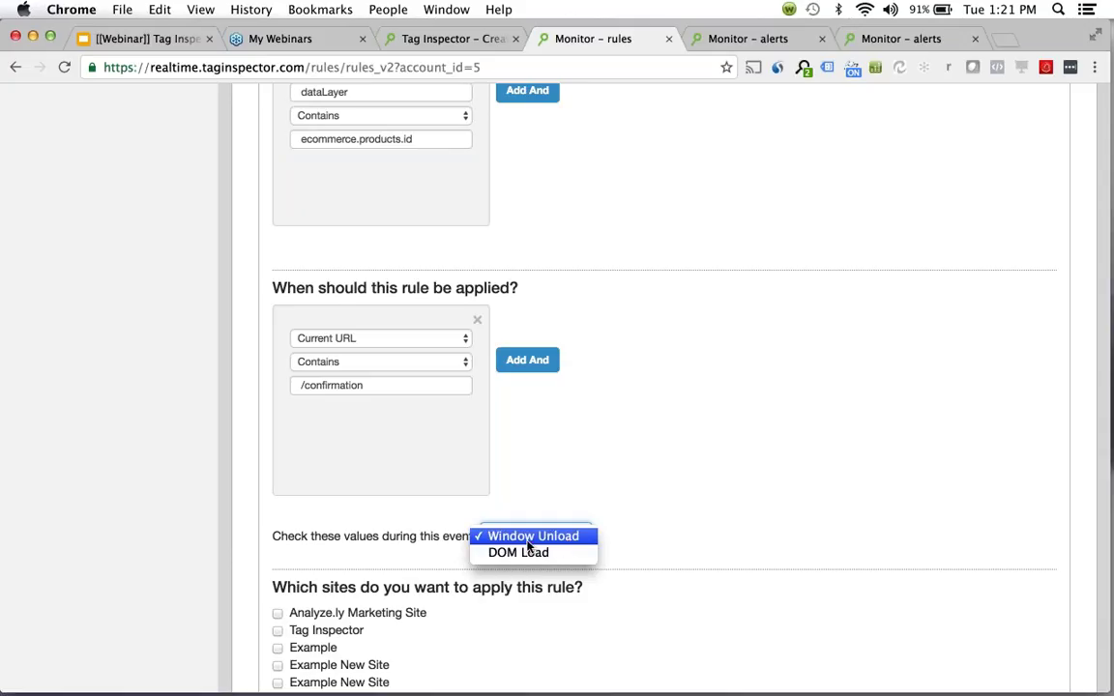
pyautogui.click(532, 537)
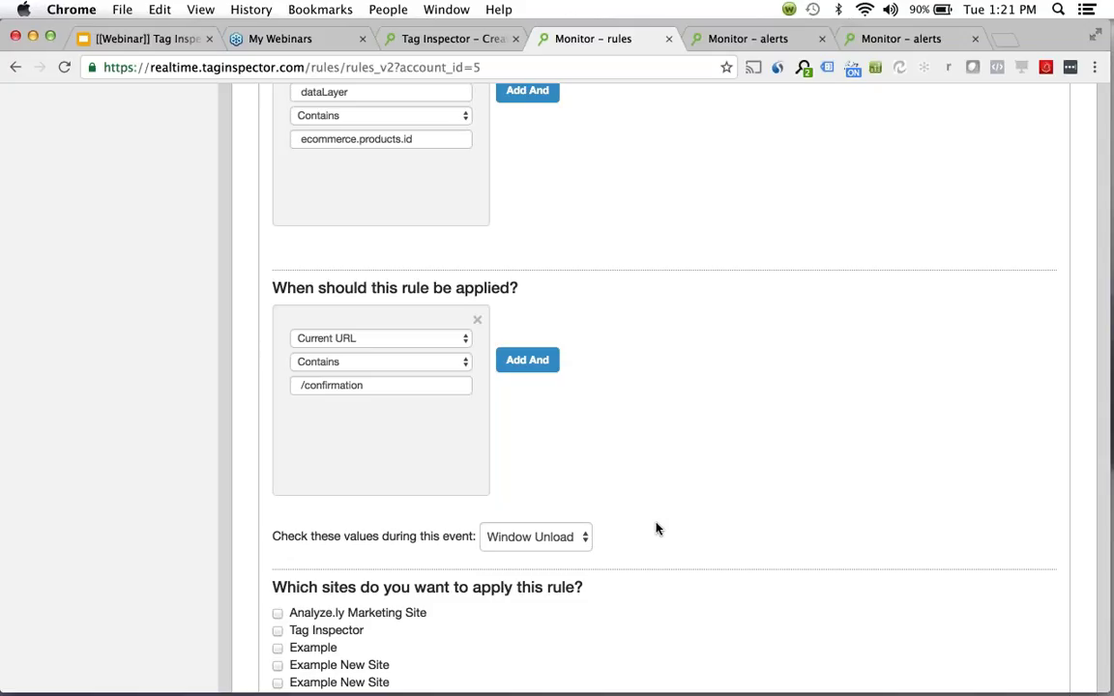
pyautogui.click(277, 648)
pyautogui.scroll(2, 413, 361)
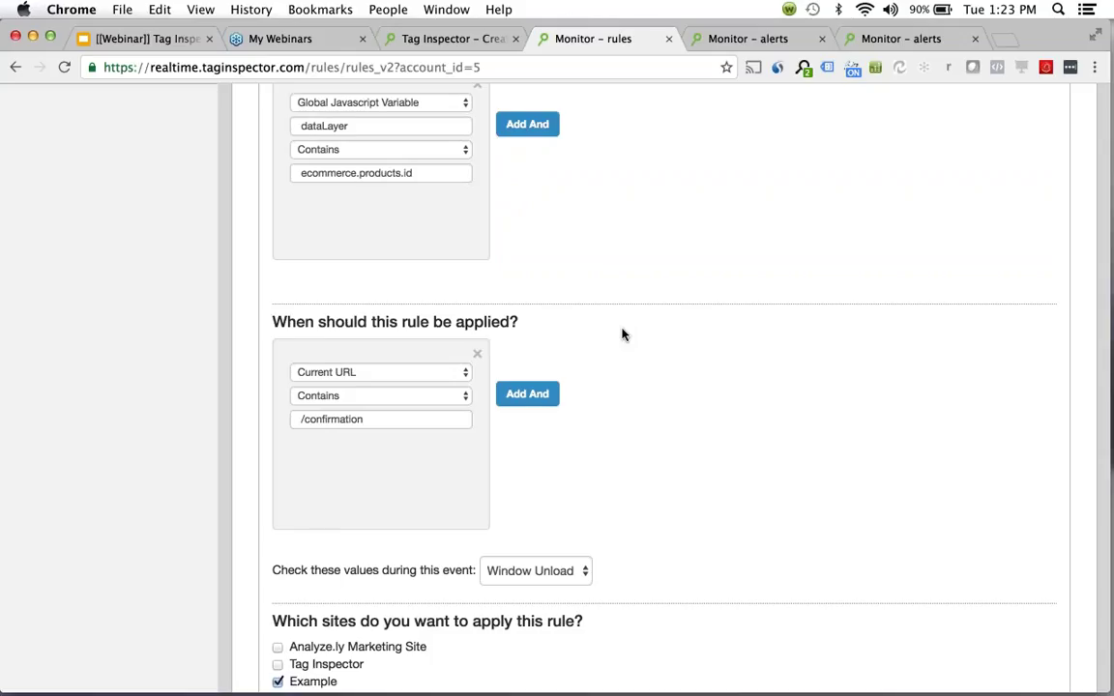
pyautogui.scroll(3, 622, 334)
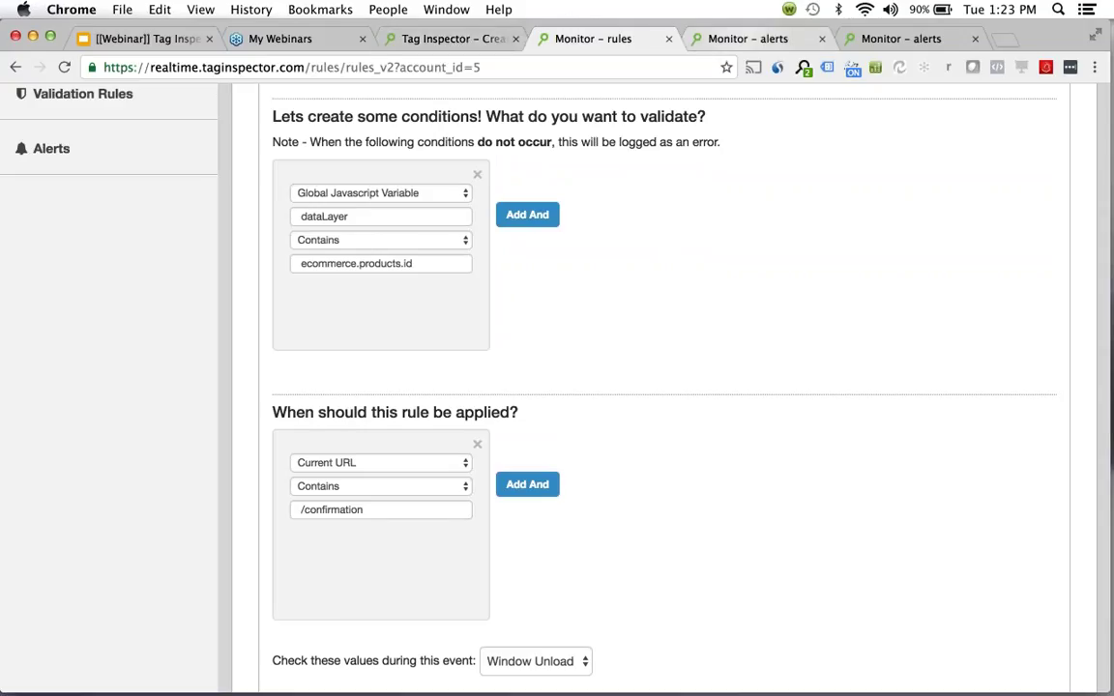
# Switch to the Create Alert form, name the alert "Tag Example Alert" and describe it as "GA Firing on Confirmation".
pyautogui.click(748, 39)
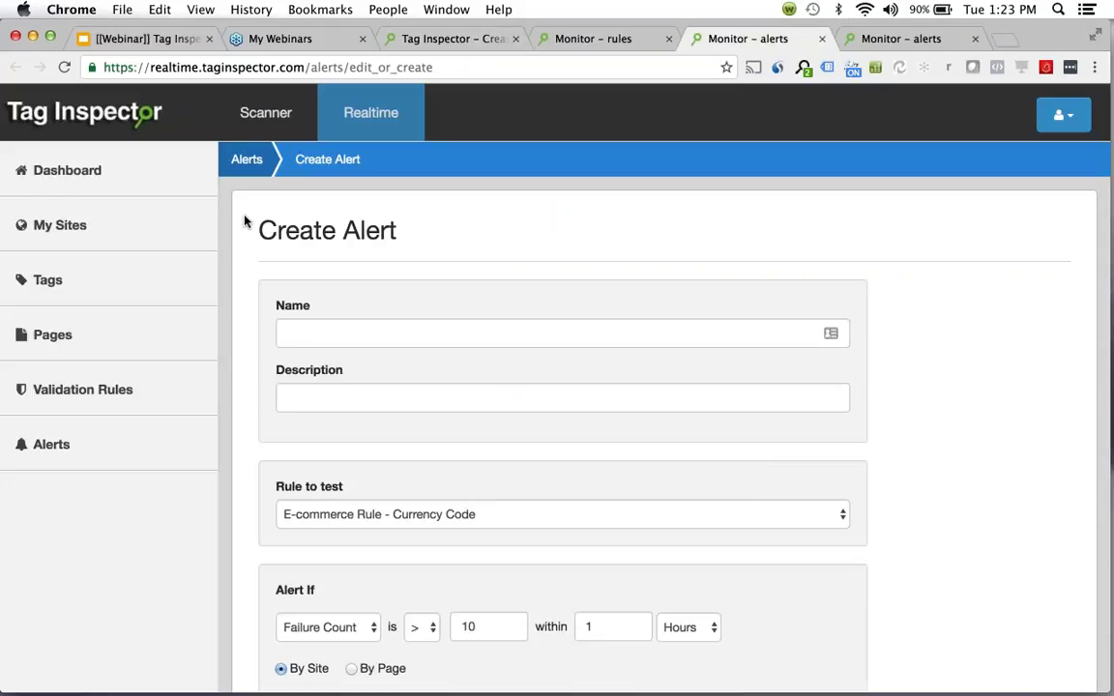
pyautogui.scroll(-2, 234, 264)
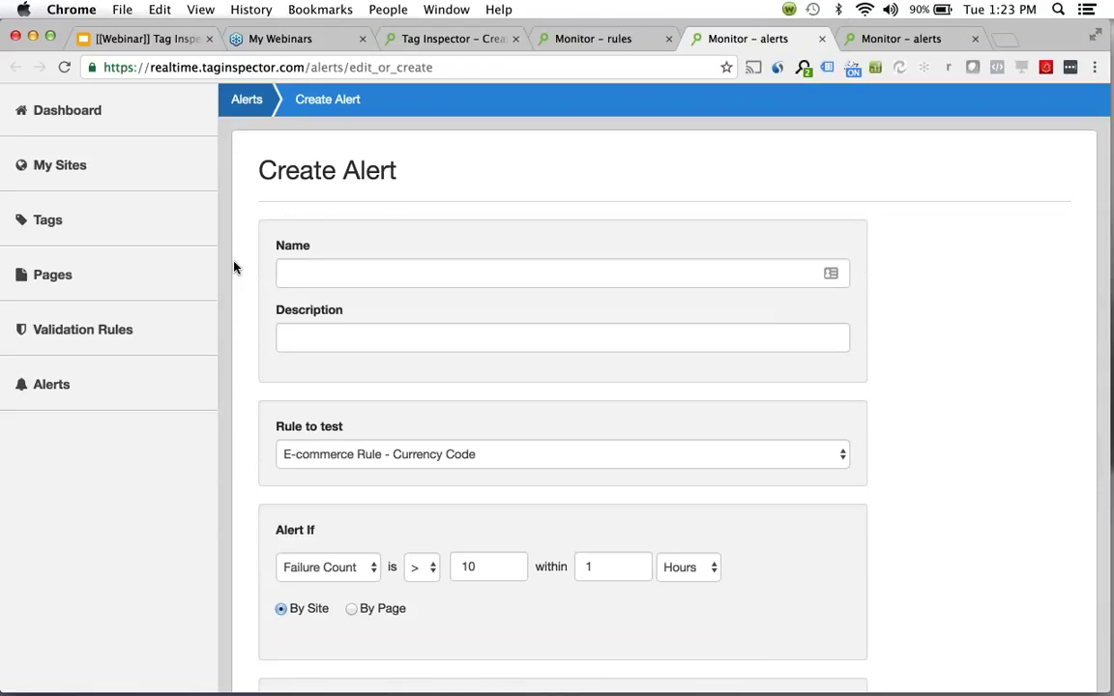
pyautogui.scroll(-1, 234, 267)
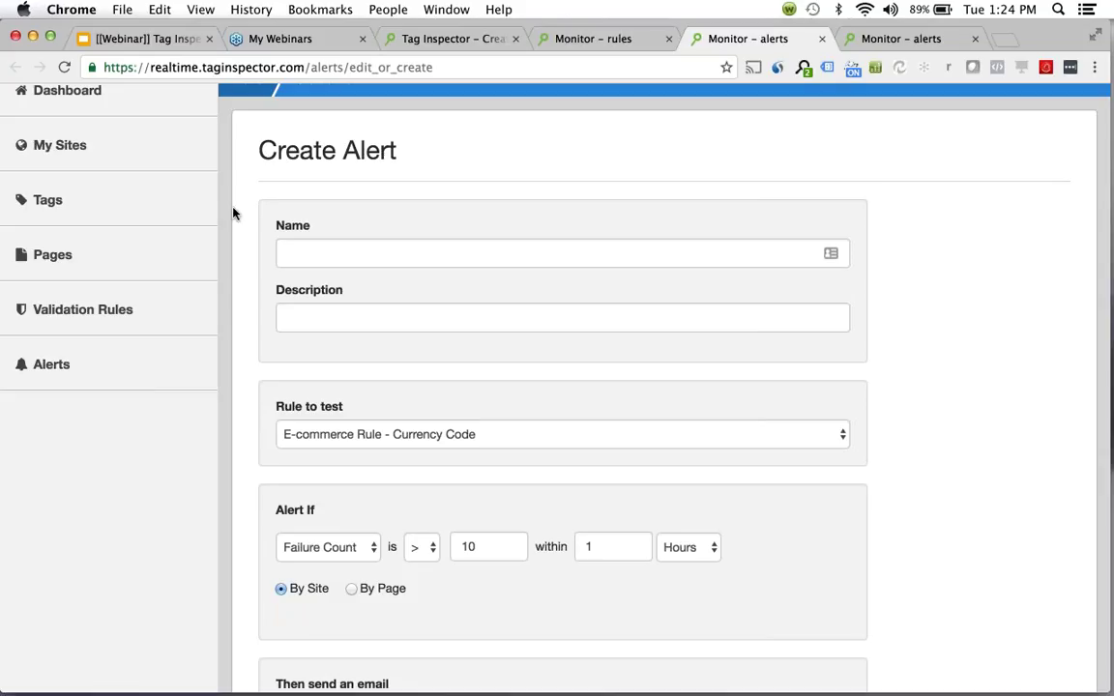
pyautogui.scroll(-1, 232, 213)
pyautogui.click(359, 239)
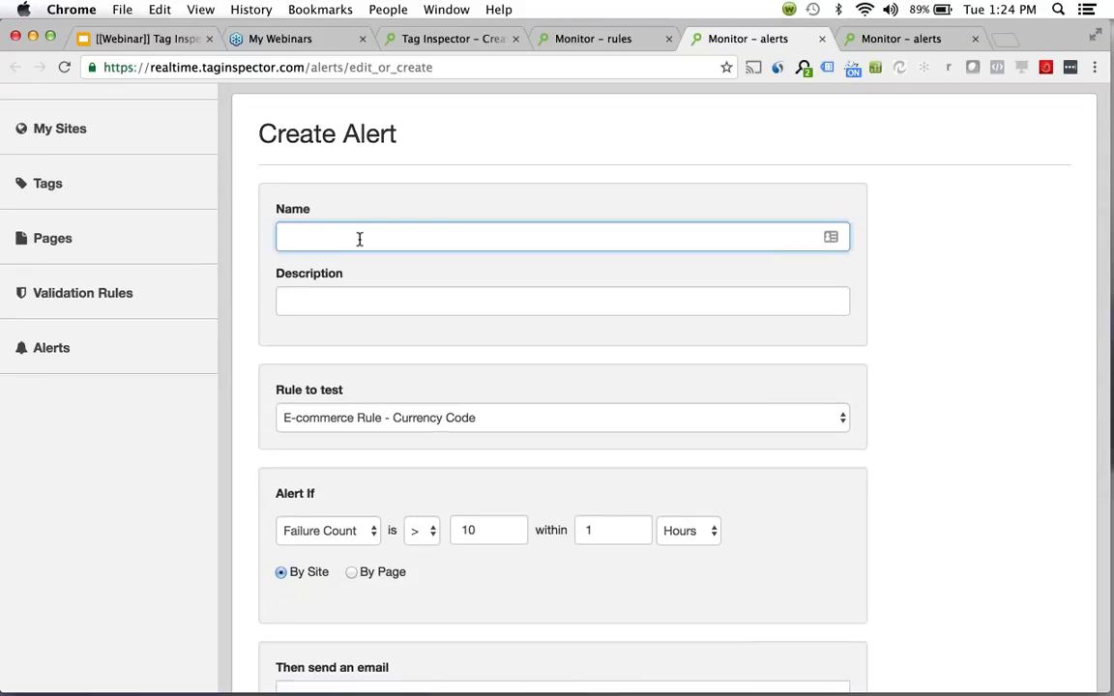
pyautogui.write('Ta')
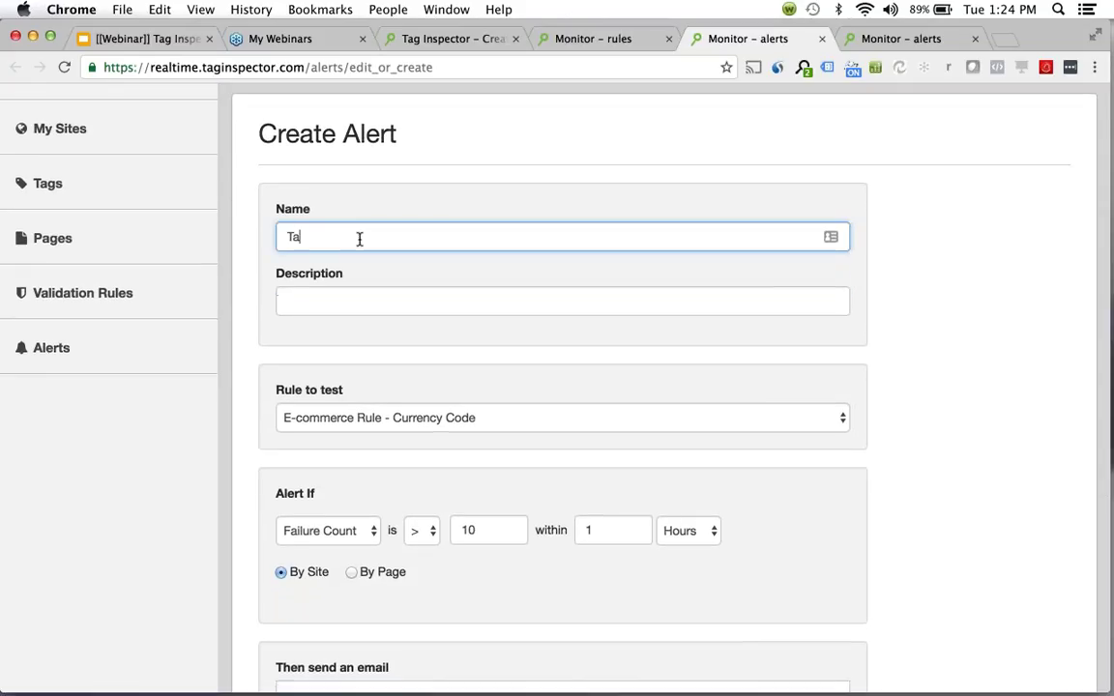
pyautogui.write('g')
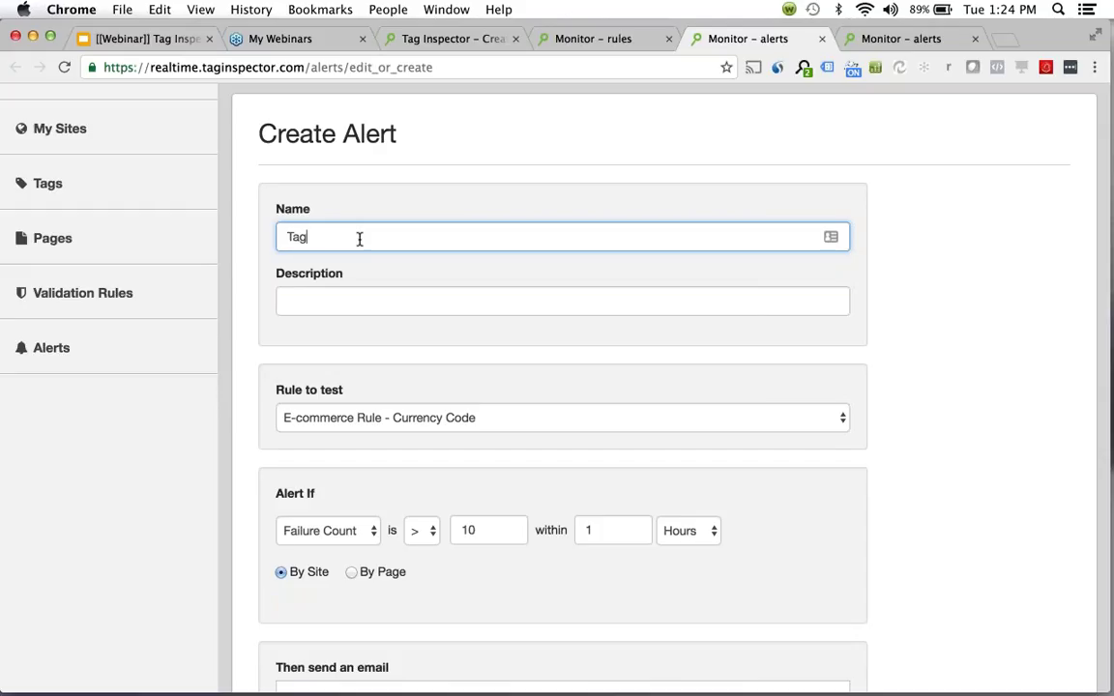
pyautogui.write(' Example Alert')
pyautogui.click(382, 303)
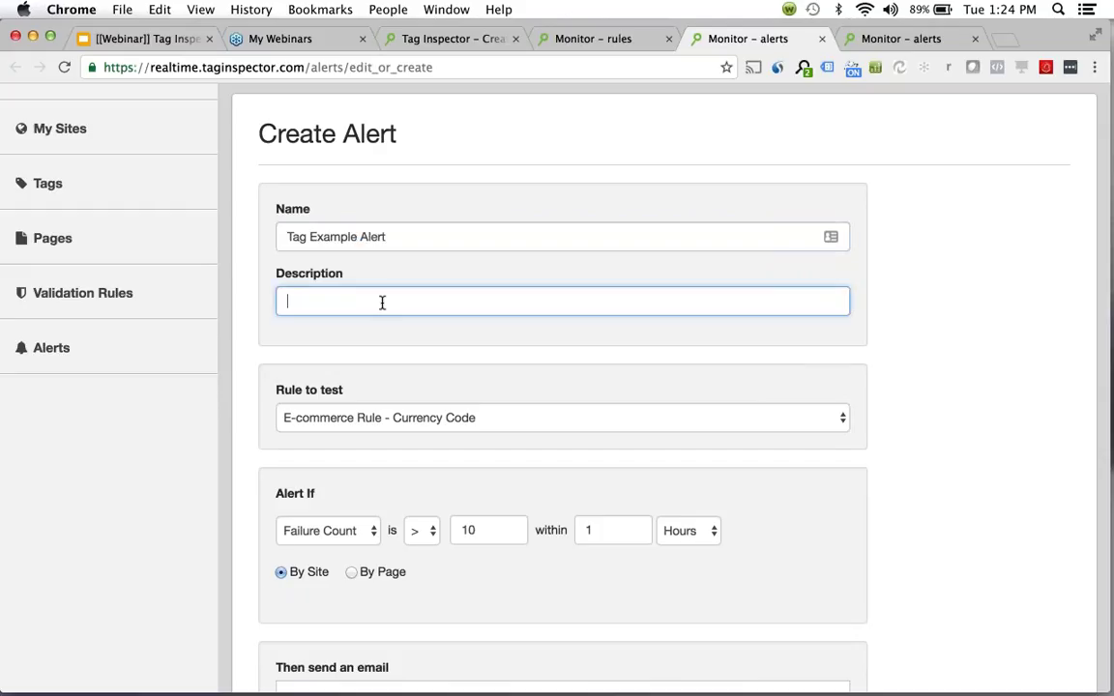
pyautogui.write('GA Firing on Confirmation')
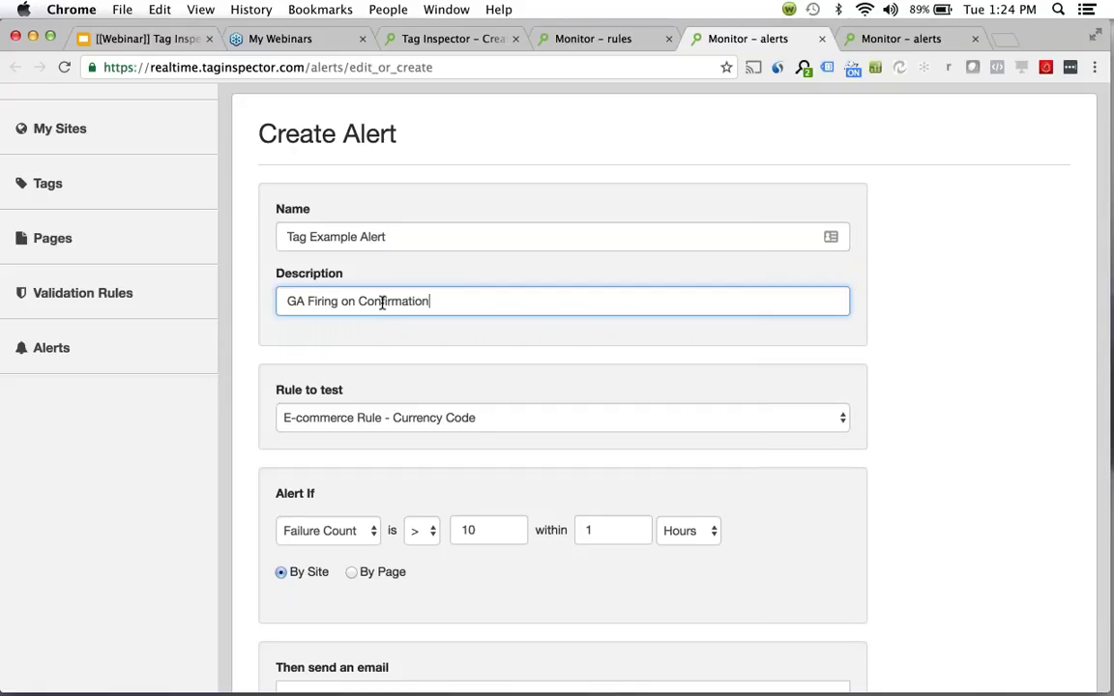
# Keep "E-commerce Rule - Currency Code" as the rule the alert tests.
pyautogui.scroll(-1, 370, 378)
pyautogui.click(371, 420)
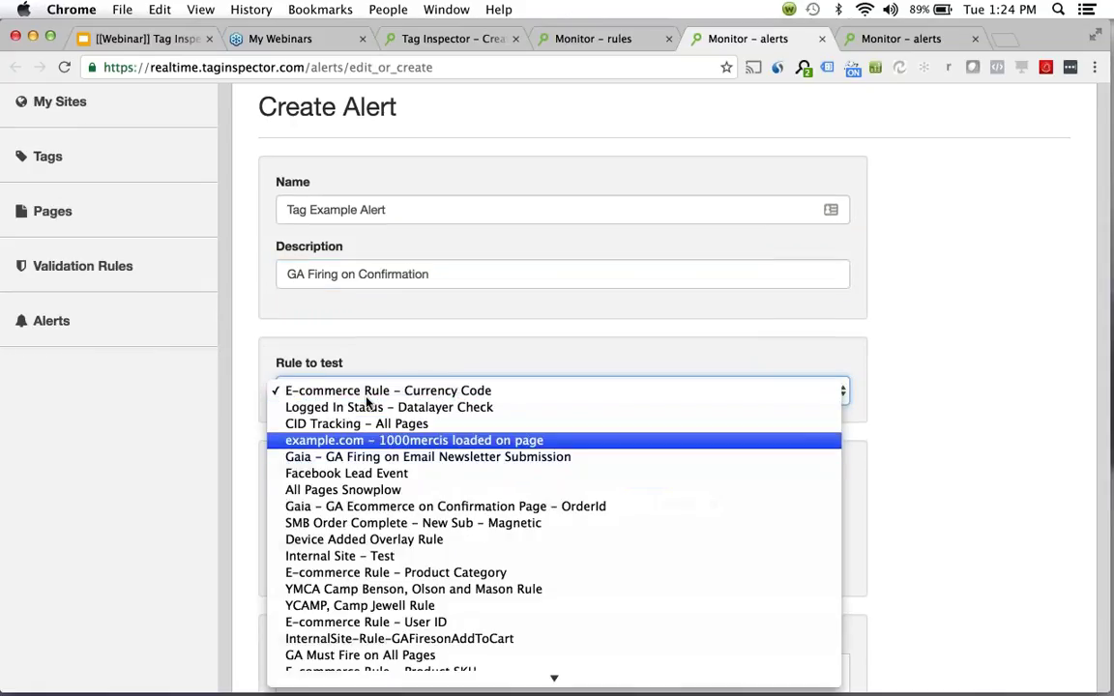
pyautogui.click(360, 391)
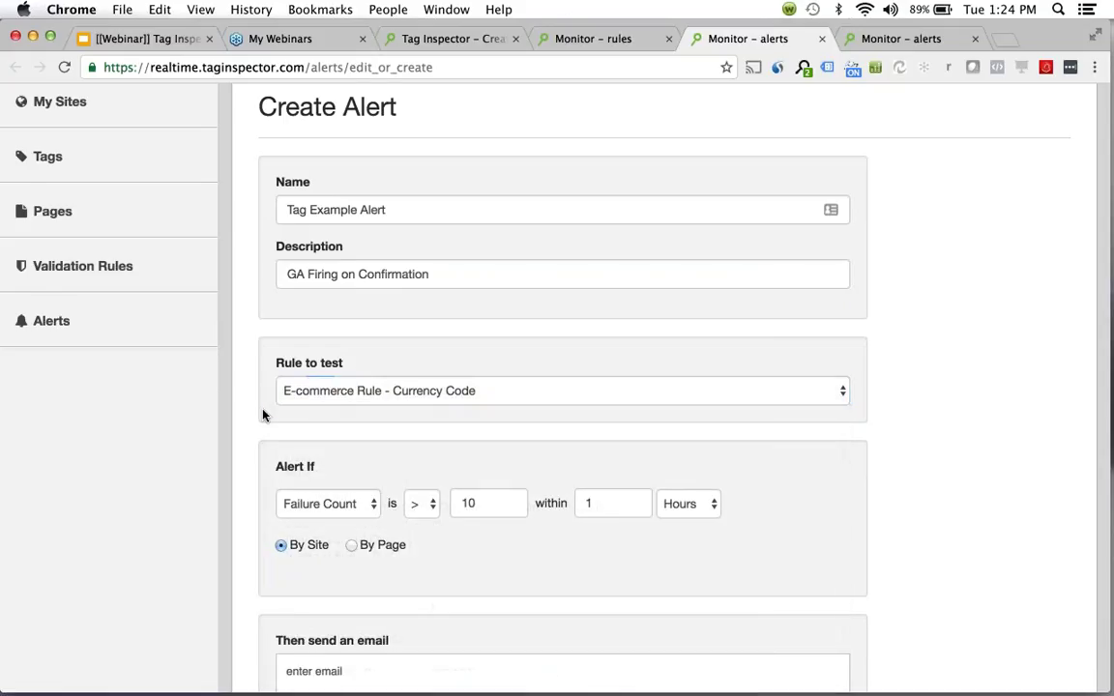
# Set the alert to trigger when the rule's Failure Rate is greater than 5.
pyautogui.scroll(-1, 262, 415)
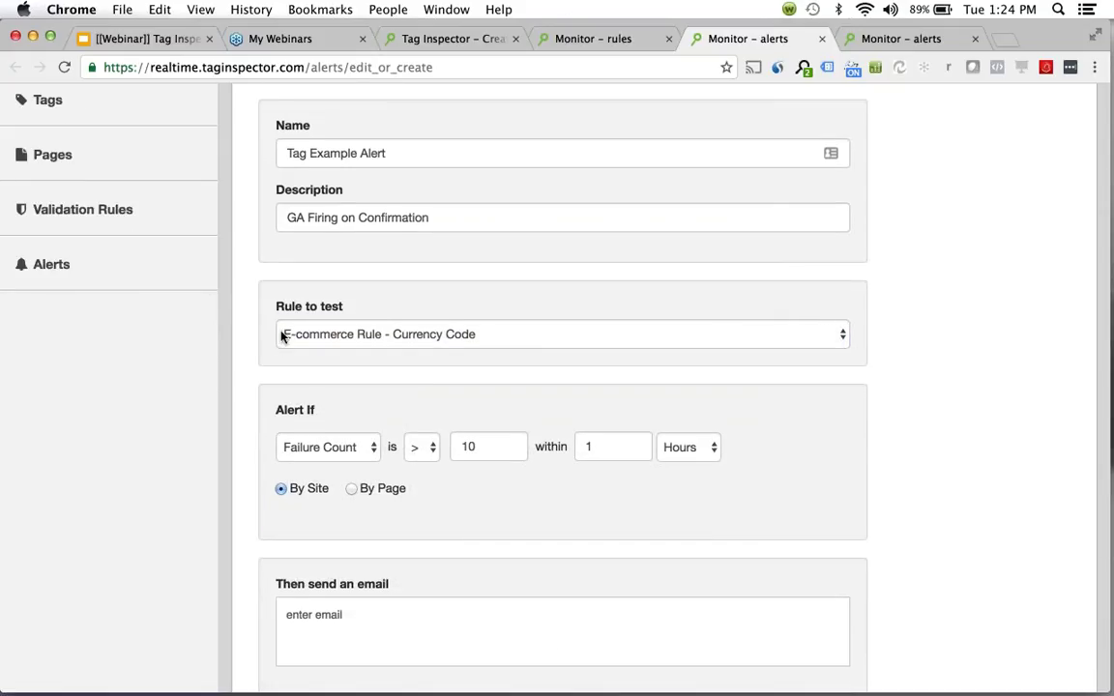
pyautogui.scroll(-2, 248, 346)
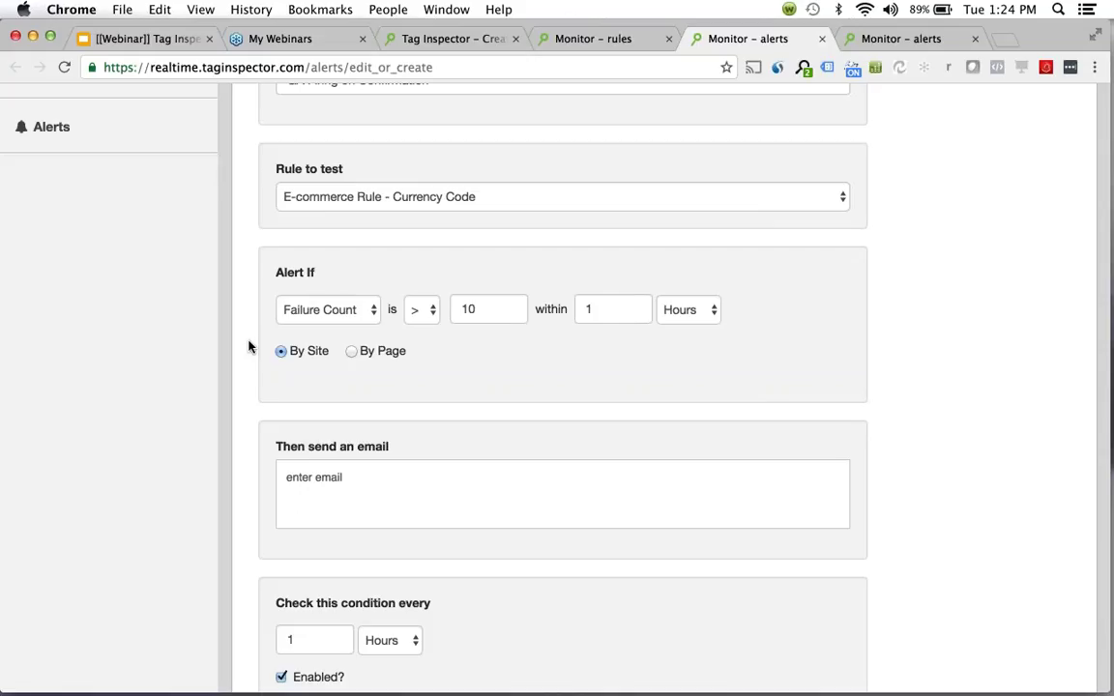
pyautogui.click(328, 311)
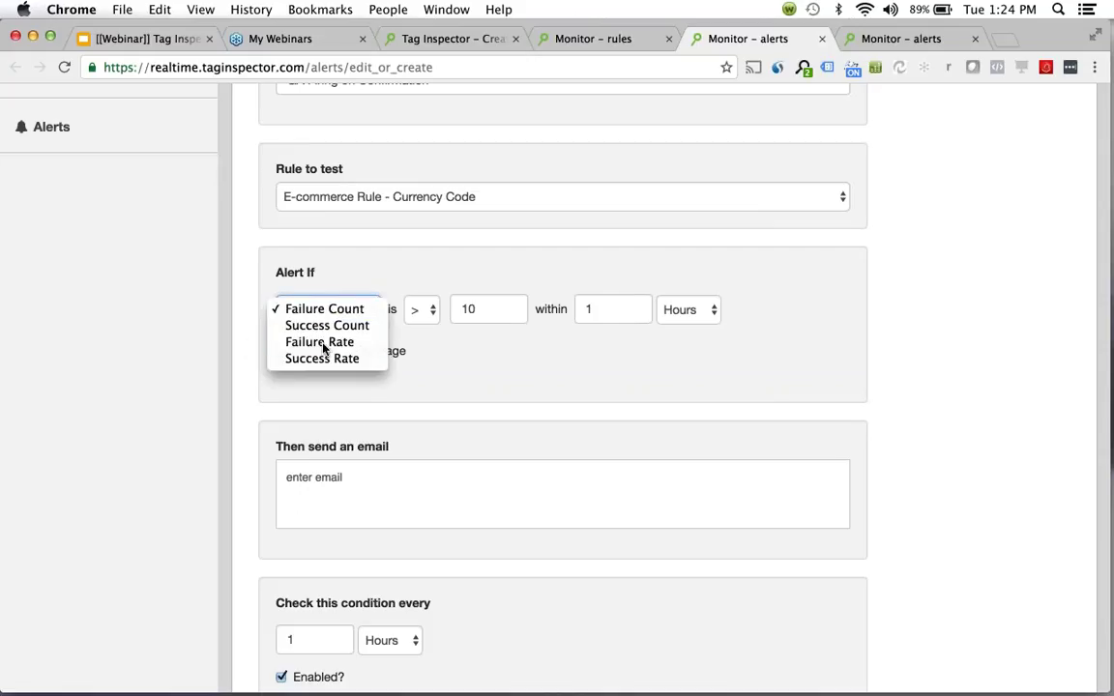
pyautogui.click(325, 343)
pyautogui.scroll(1, 256, 269)
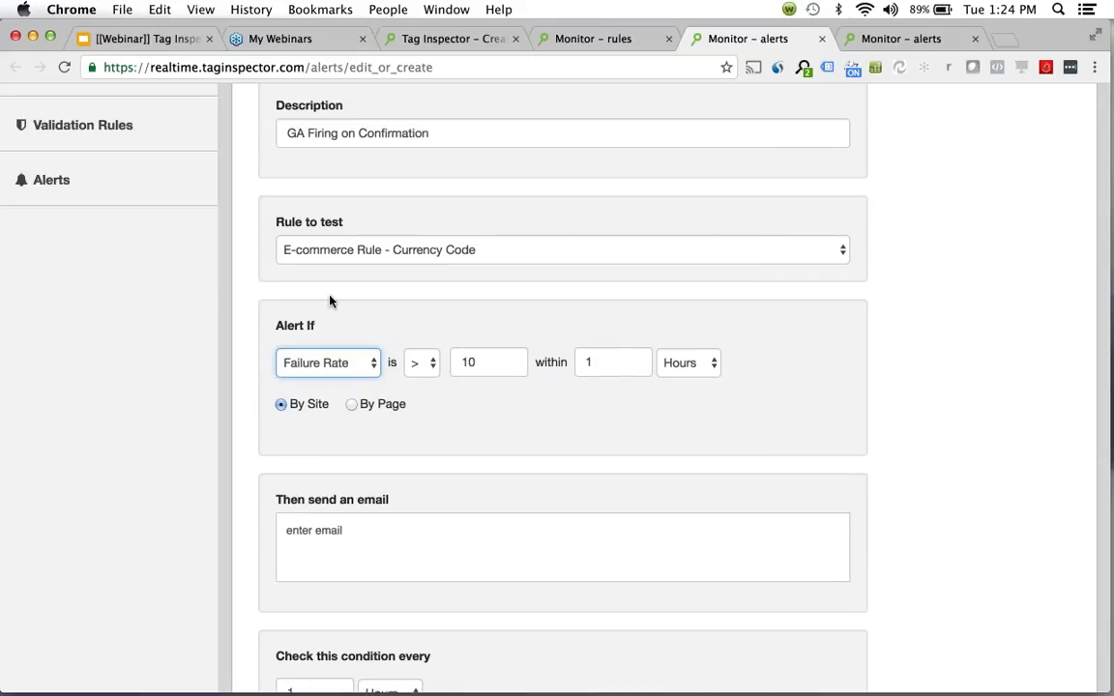
pyautogui.doubleClick(462, 362)
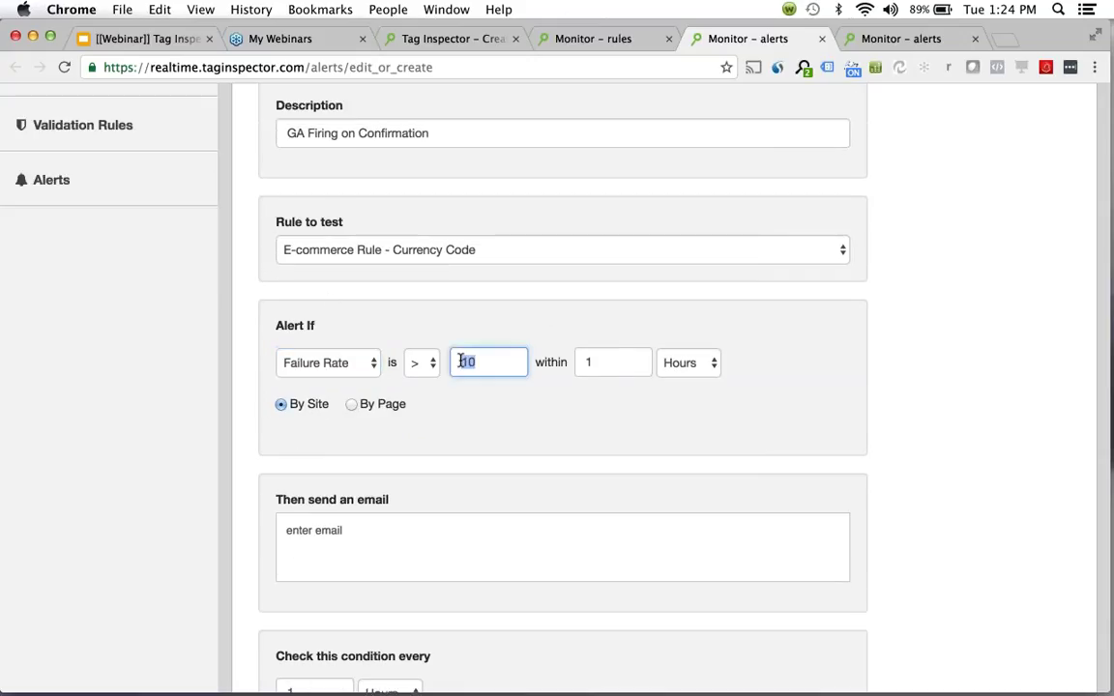
pyautogui.write('5')
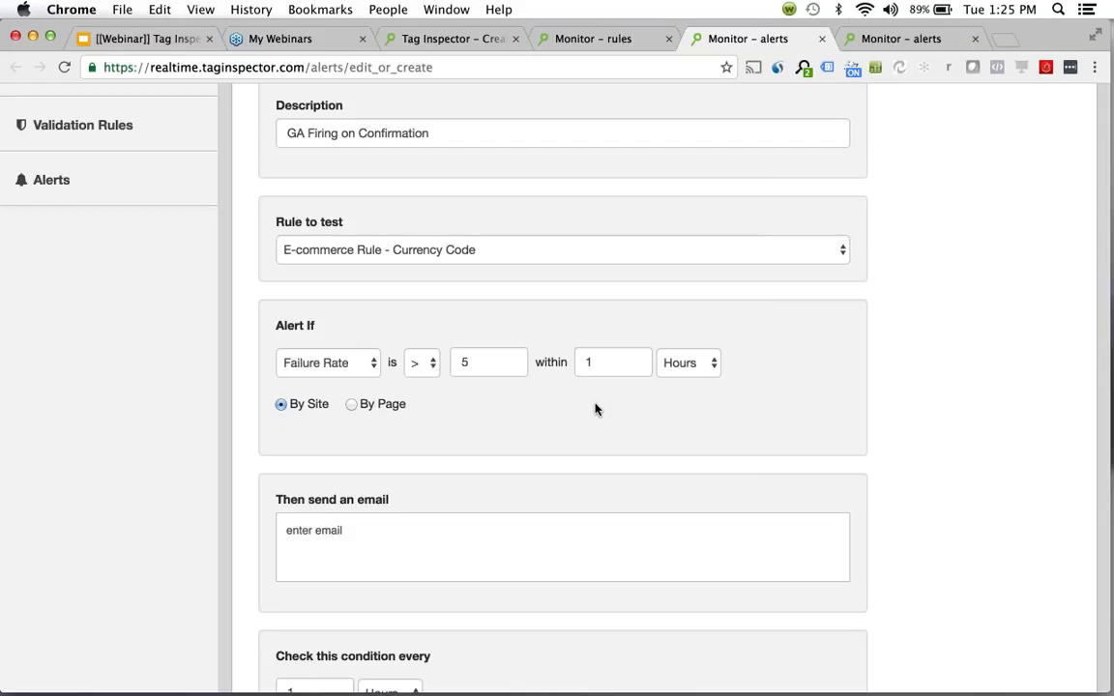
# Set the alert's time window to 24 hours and evaluate the failures by page.
pyautogui.moveTo(594, 362); pyautogui.dragTo(570, 363)
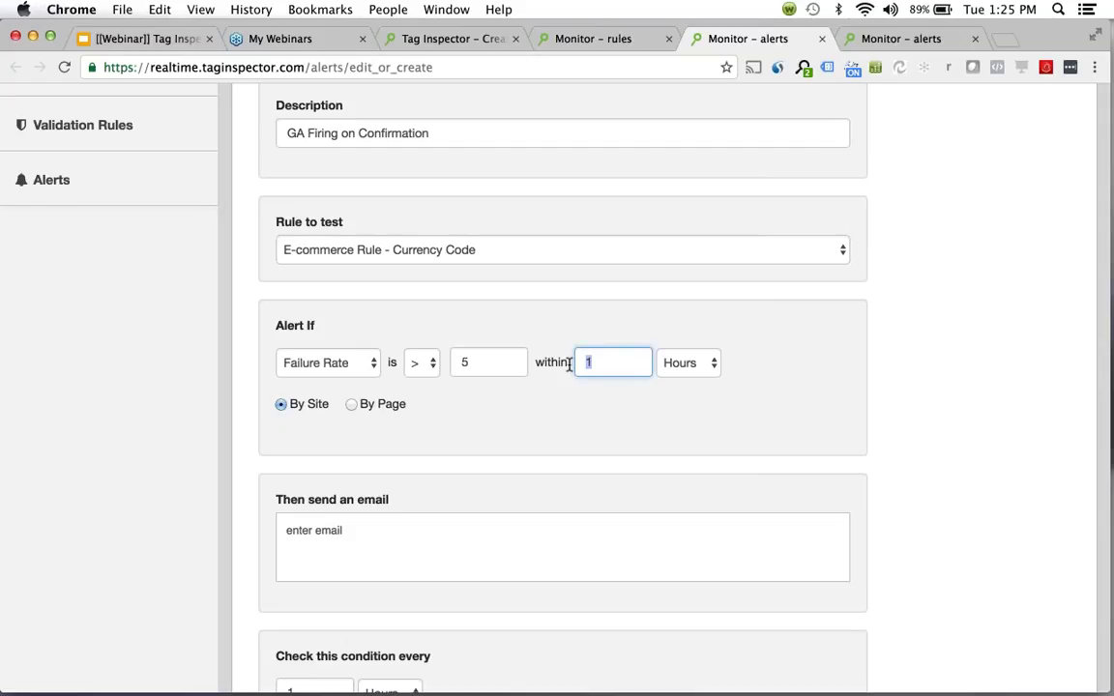
pyautogui.write('24')
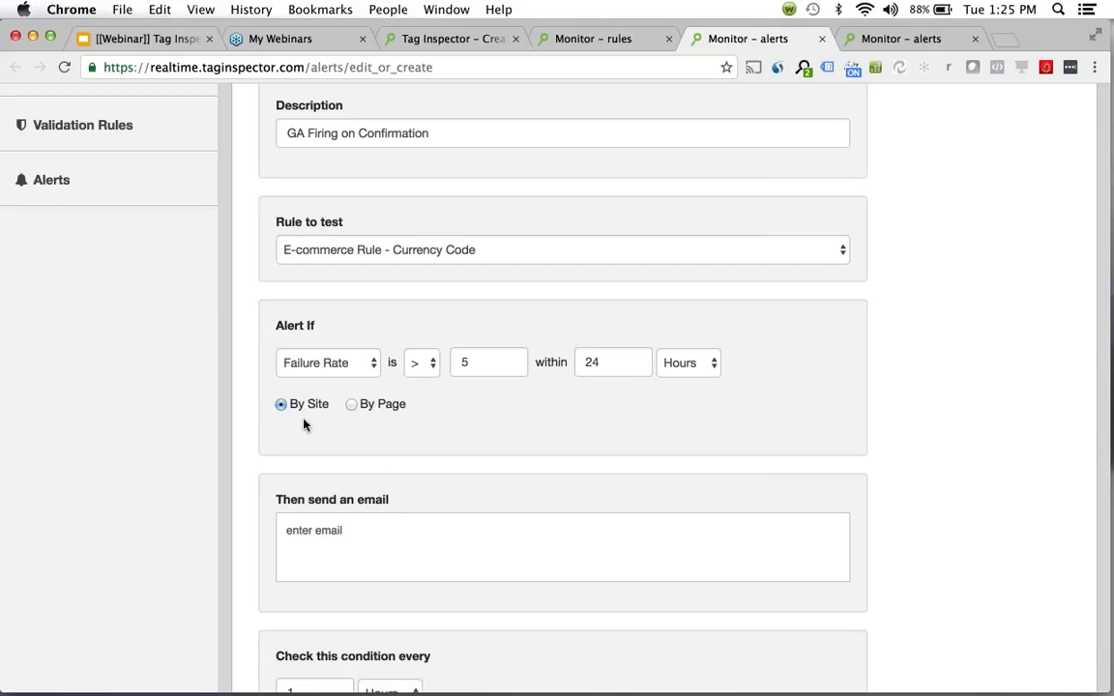
pyautogui.click(351, 406)
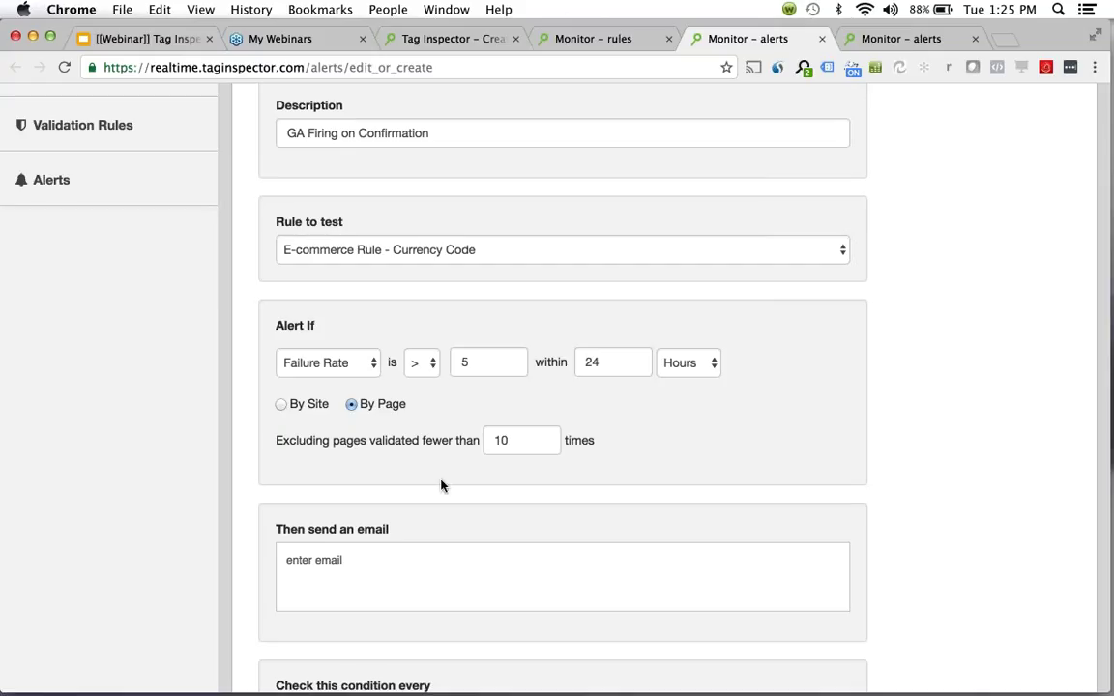
pyautogui.click(416, 570)
pyautogui.scroll(-2, 290, 542)
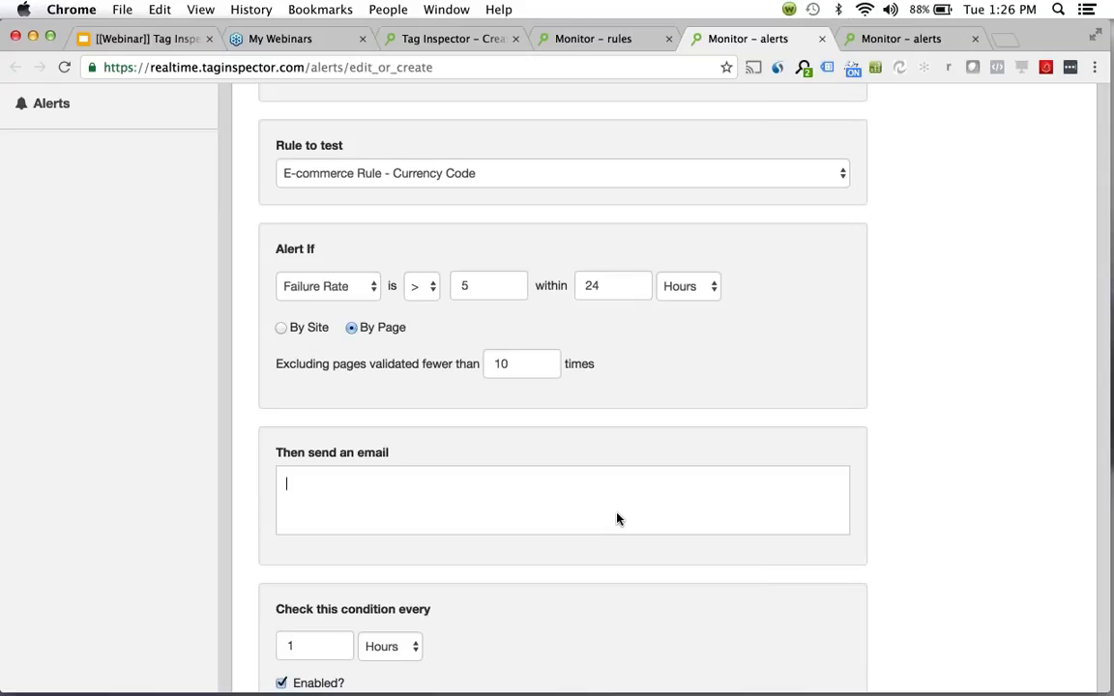
pyautogui.scroll(-1, 618, 520)
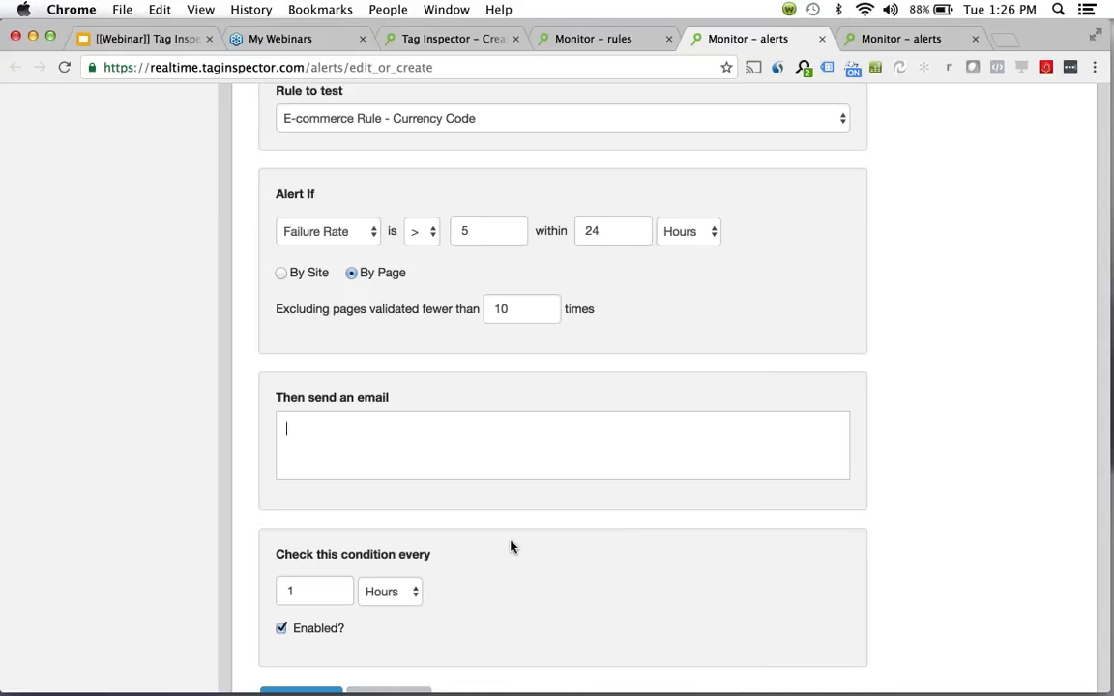
pyautogui.scroll(1, 509, 544)
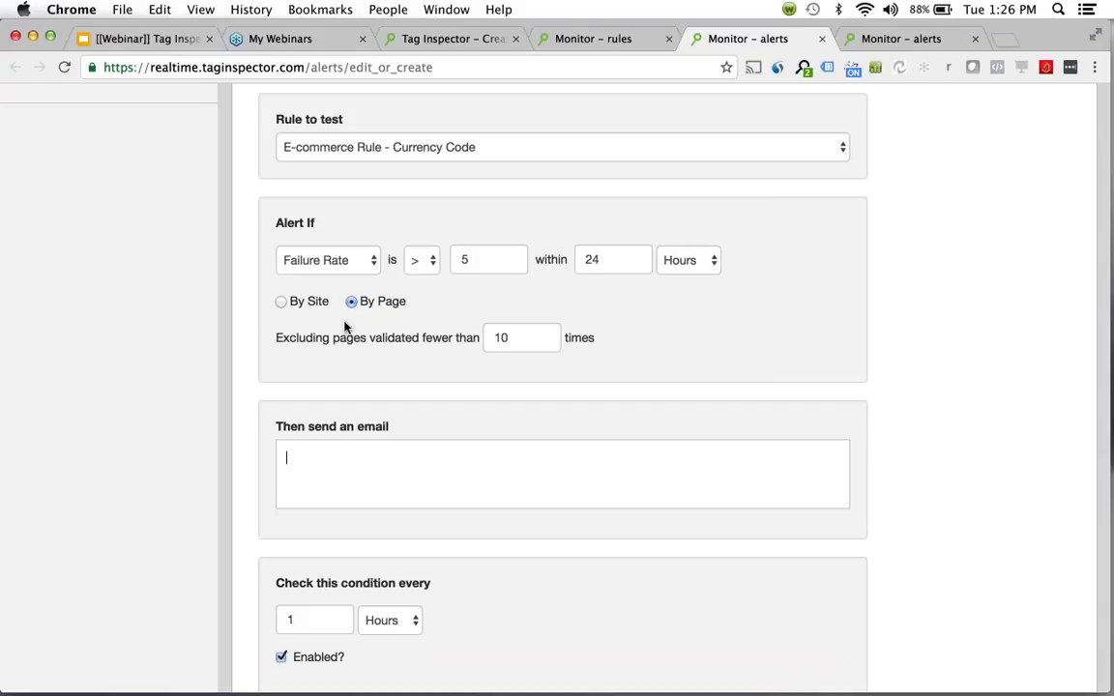
# Set the alert condition to be checked every 20 minutes.
pyautogui.scroll(-2, 272, 318)
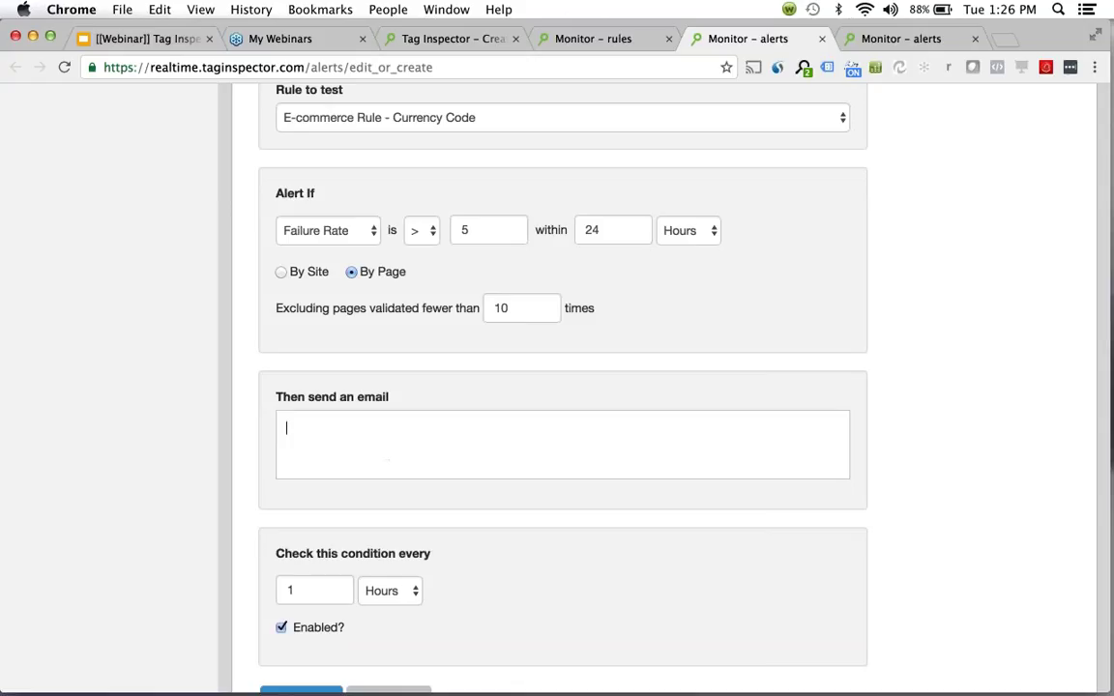
pyautogui.click(279, 590)
pyautogui.press('BackSpace')
pyautogui.write('20')
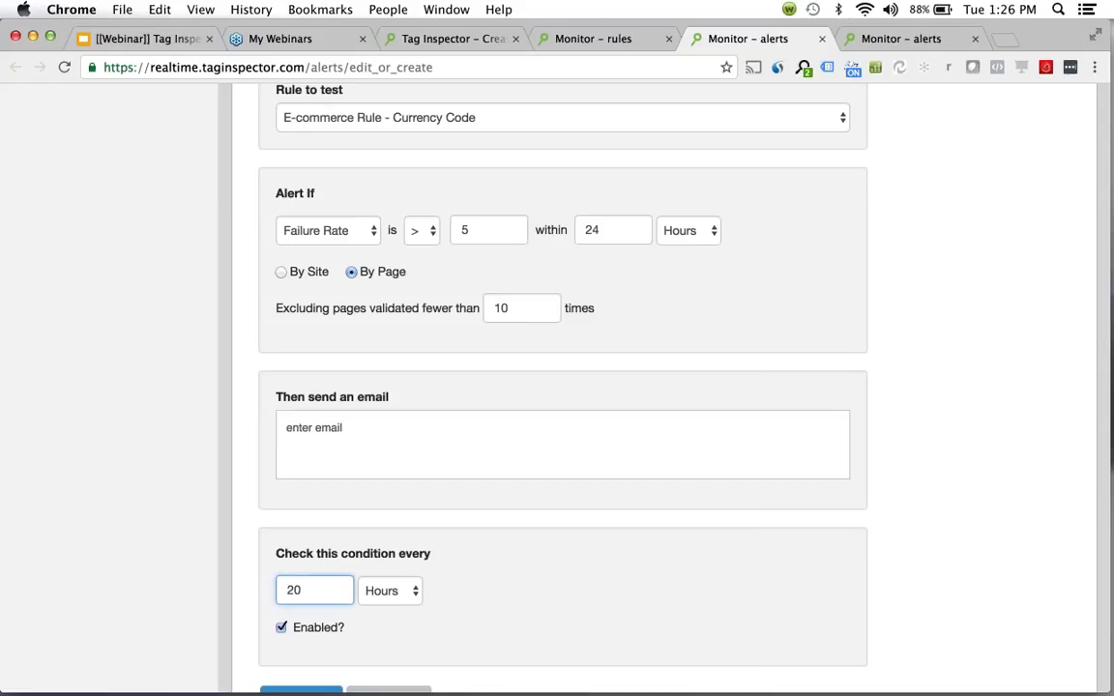
pyautogui.click(384, 594)
pyautogui.click(394, 575)
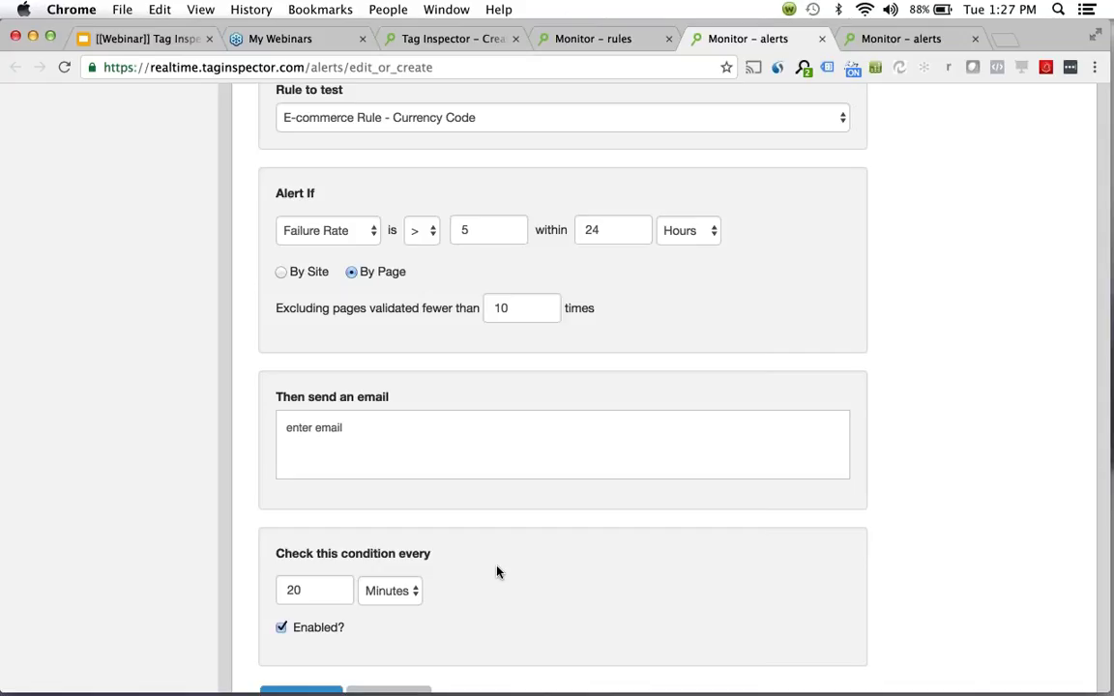
pyautogui.scroll(-2, 497, 573)
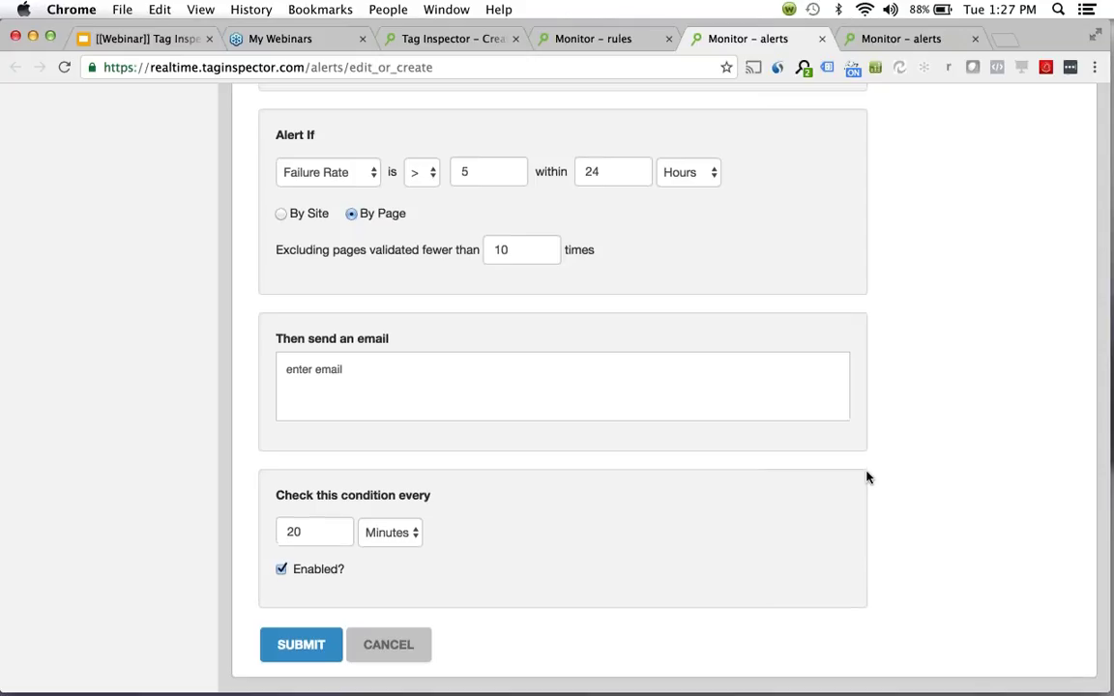
pyautogui.scroll(1, 866, 477)
pyautogui.scroll(10, 866, 477)
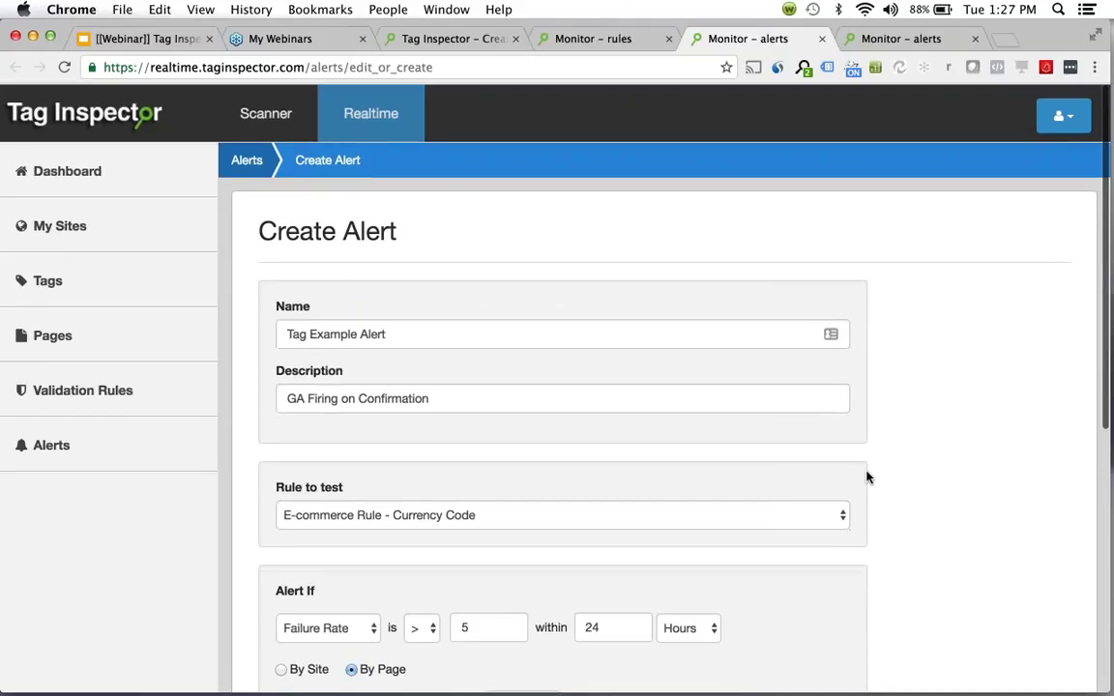